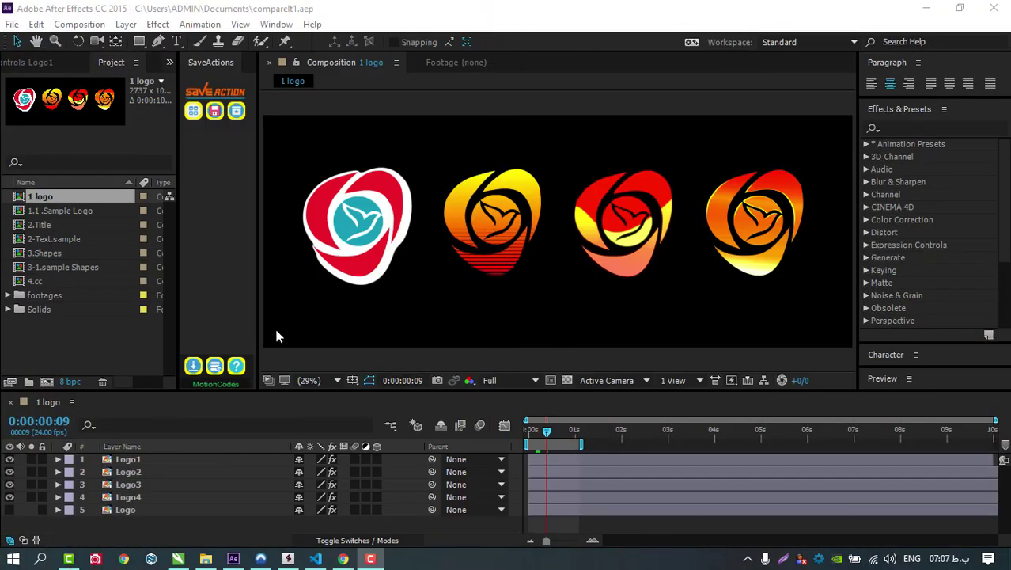
# Step: Import the SaveAction_Presets folder from saveAction-assets as a SaveActions pack and dismiss the alert
pyautogui.click(192, 369)
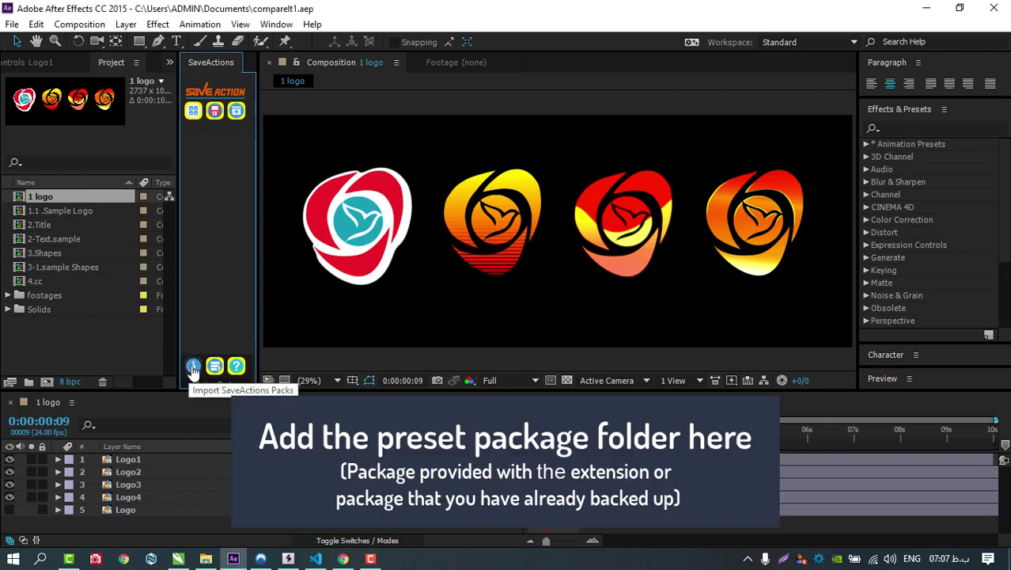
pyautogui.click(419, 273)
pyautogui.click(419, 270)
pyautogui.scroll(-5, 487, 294)
pyautogui.doubleClick(494, 286)
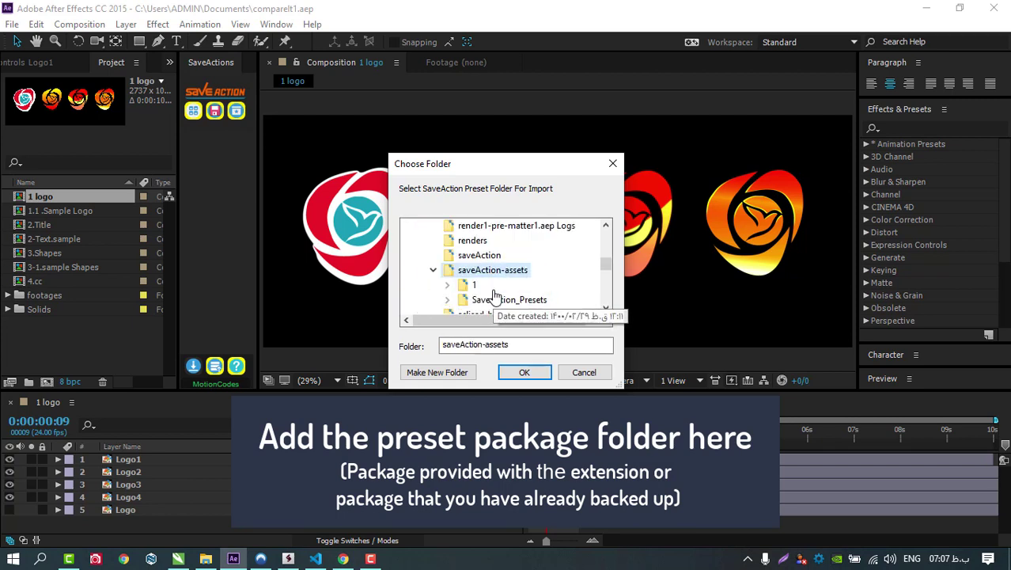
pyautogui.doubleClick(510, 301)
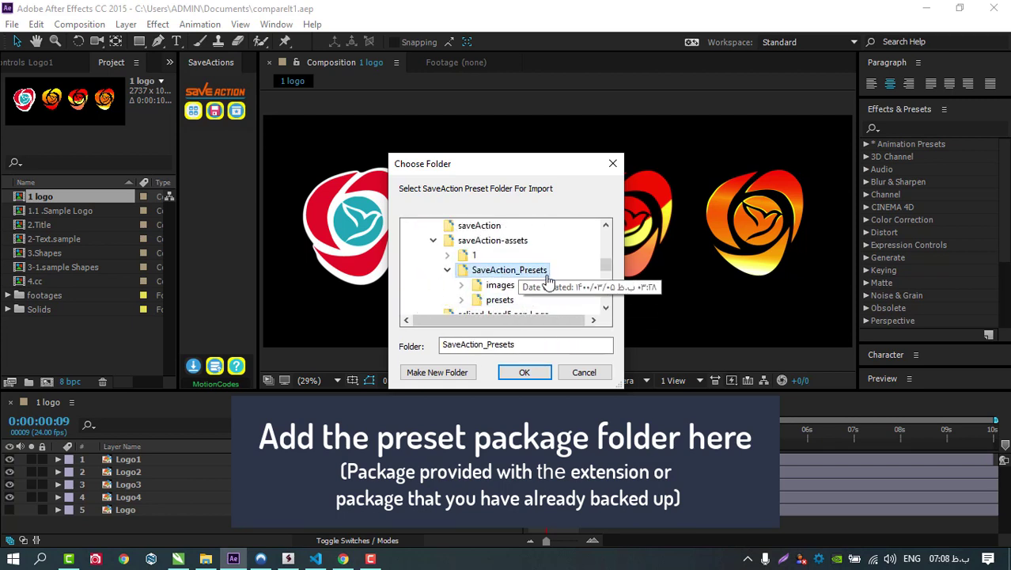
pyautogui.click(524, 369)
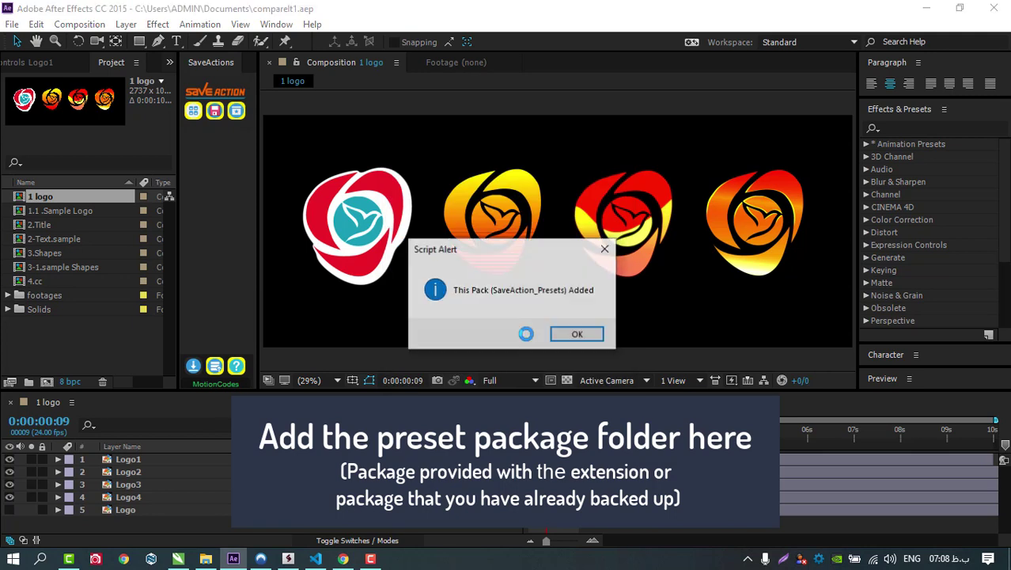
pyautogui.click(568, 333)
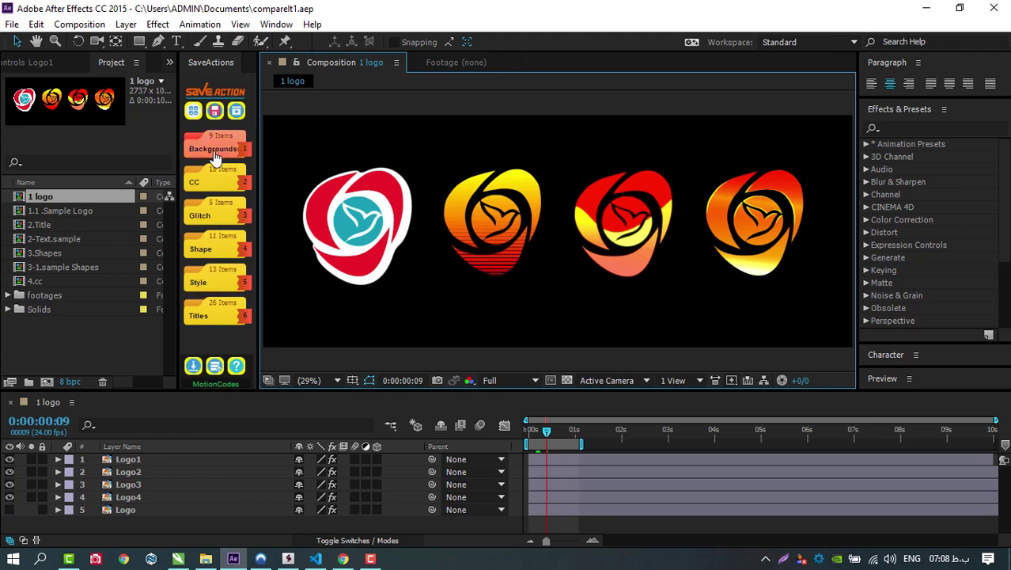
# Step: Select Logo1, check its effects, and set the preset's thumbnail to a still image
pyautogui.click(214, 150)
pyautogui.click(193, 111)
pyautogui.click(362, 240)
pyautogui.click(62, 62)
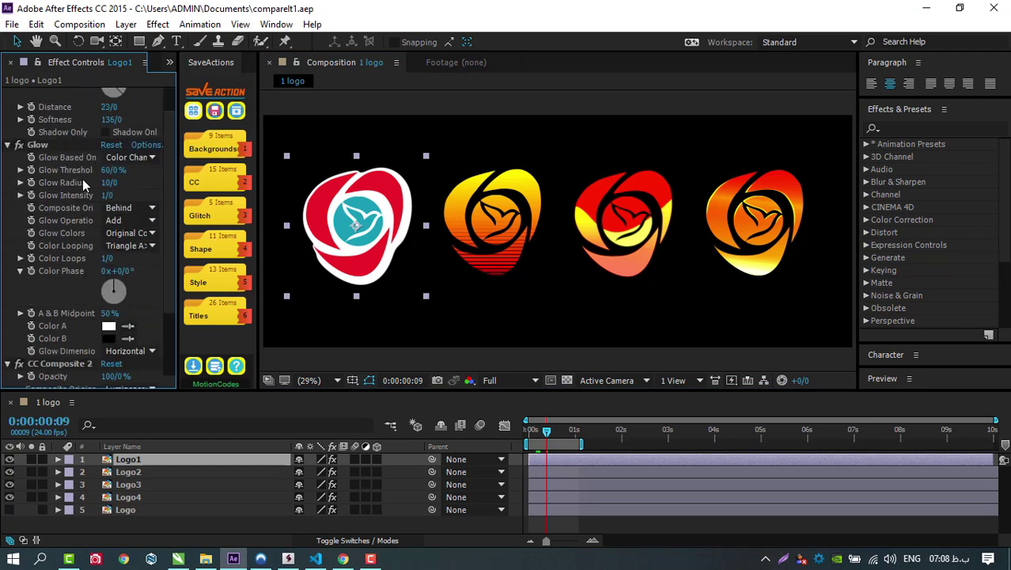
pyautogui.click(214, 111)
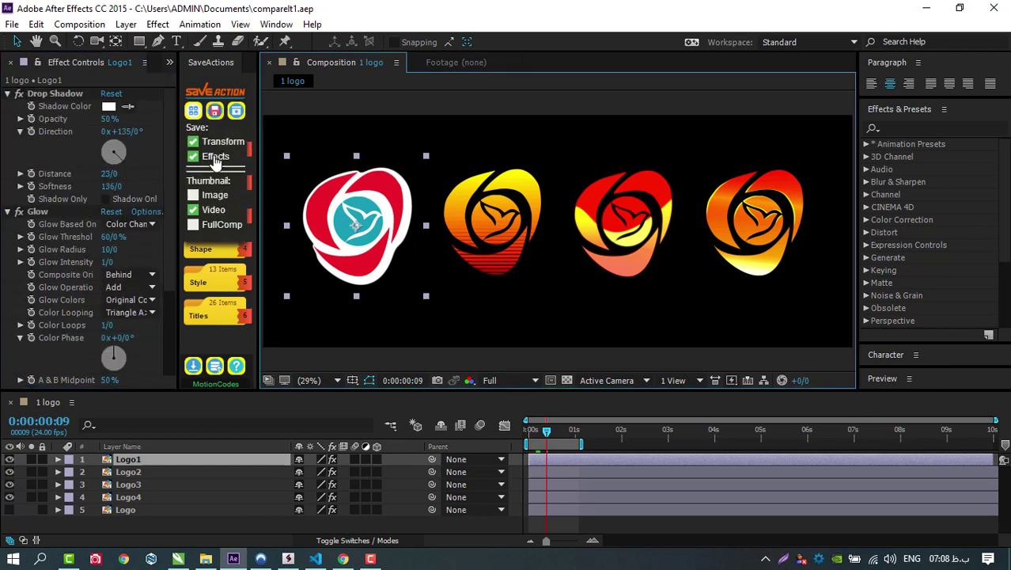
pyautogui.click(204, 217)
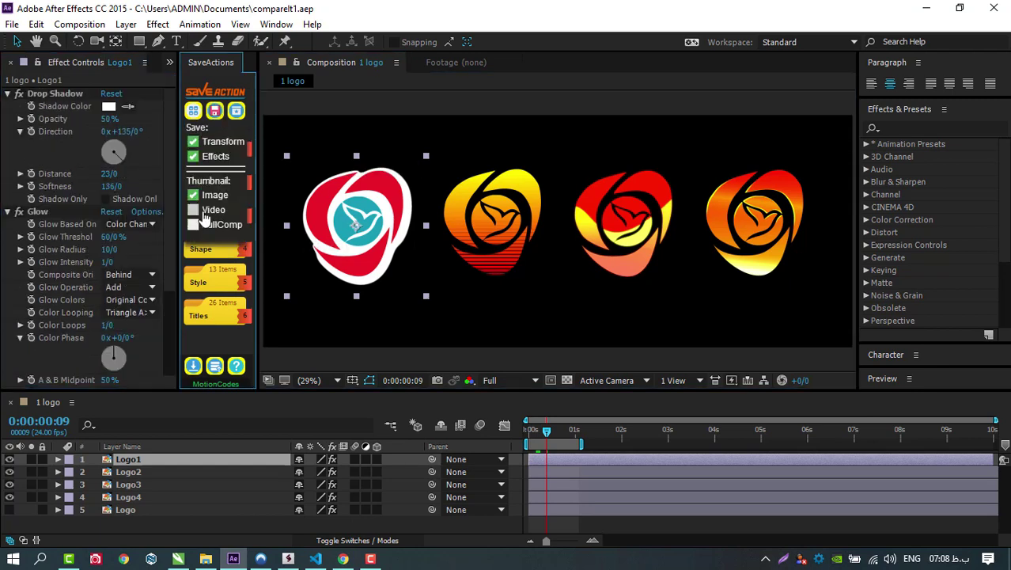
# Step: Save the preset as Logo1 in a newly created MySamples folder, closing the warning
pyautogui.click(217, 112)
pyautogui.rightClick(607, 315)
pyautogui.click(704, 275)
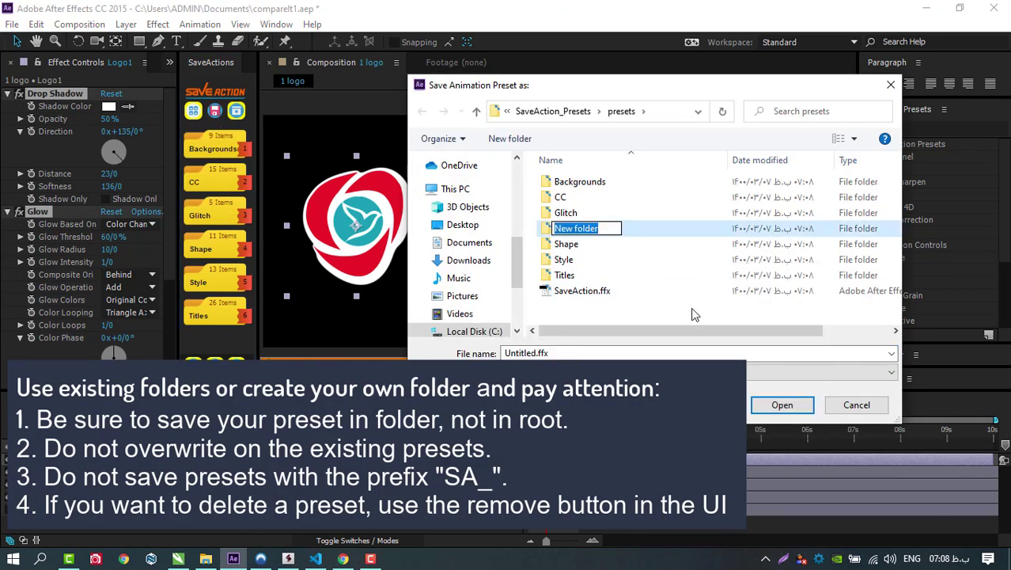
pyautogui.write('Mys')
pyautogui.click(661, 294)
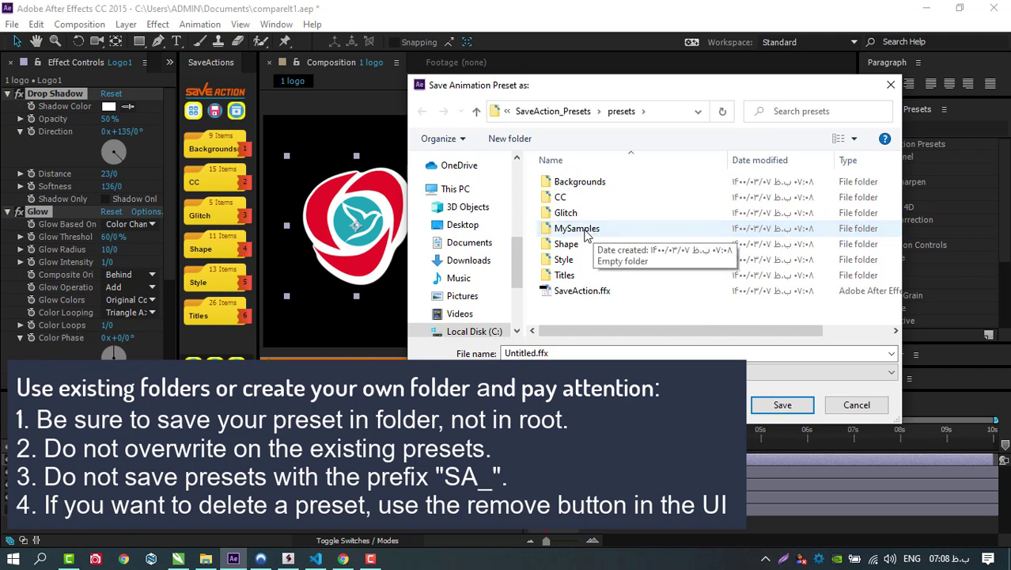
pyautogui.doubleClick(585, 231)
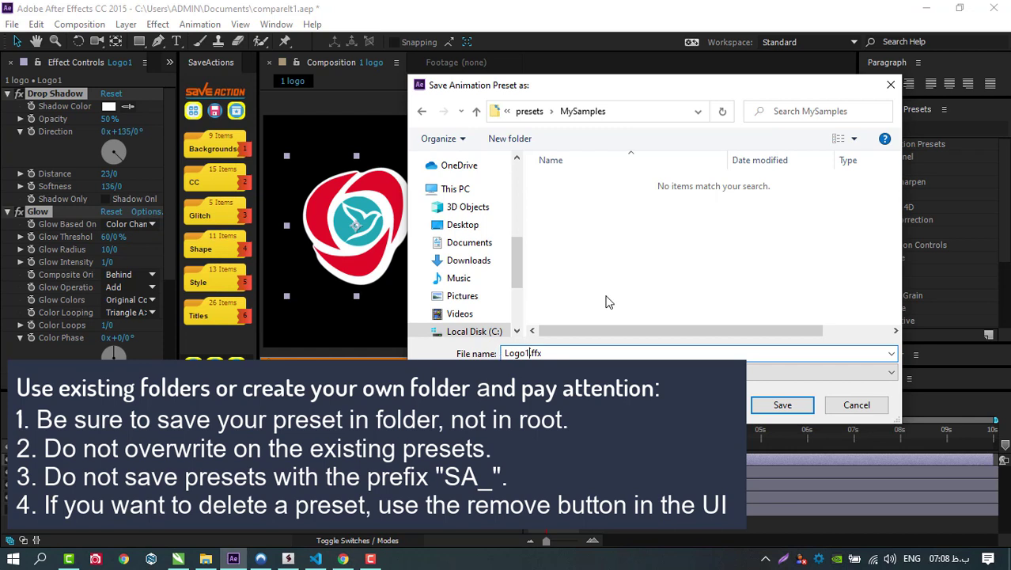
pyautogui.click(782, 405)
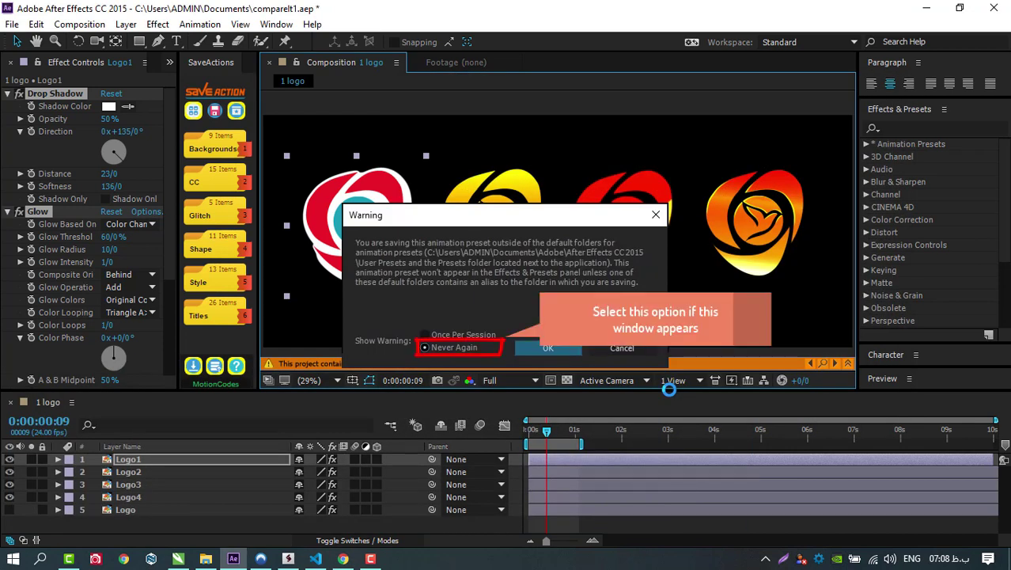
pyautogui.press('Return')
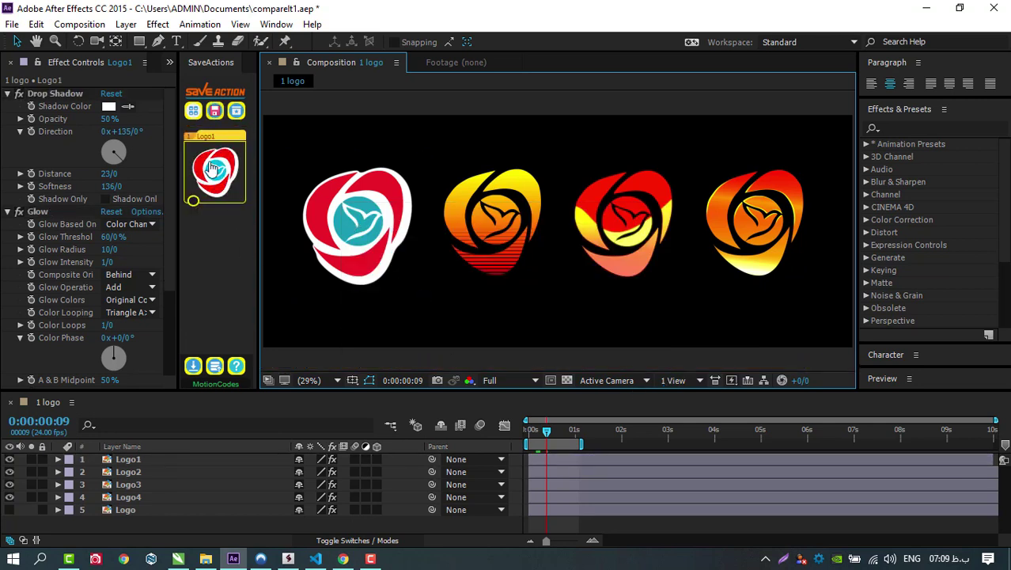
# Step: Save the second logo's Card Wipe animation as Logo2.ffx in the MySamples folder
pyautogui.click(476, 207)
pyautogui.scroll(-3, 64, 226)
pyautogui.scroll(3, 72, 255)
pyautogui.click(214, 112)
pyautogui.click(218, 114)
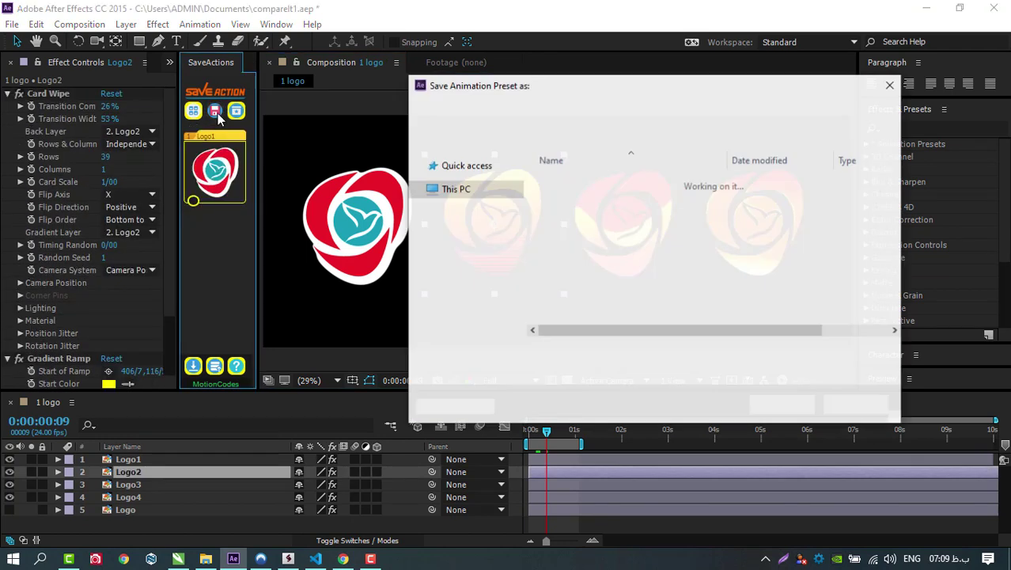
pyautogui.doubleClick(577, 229)
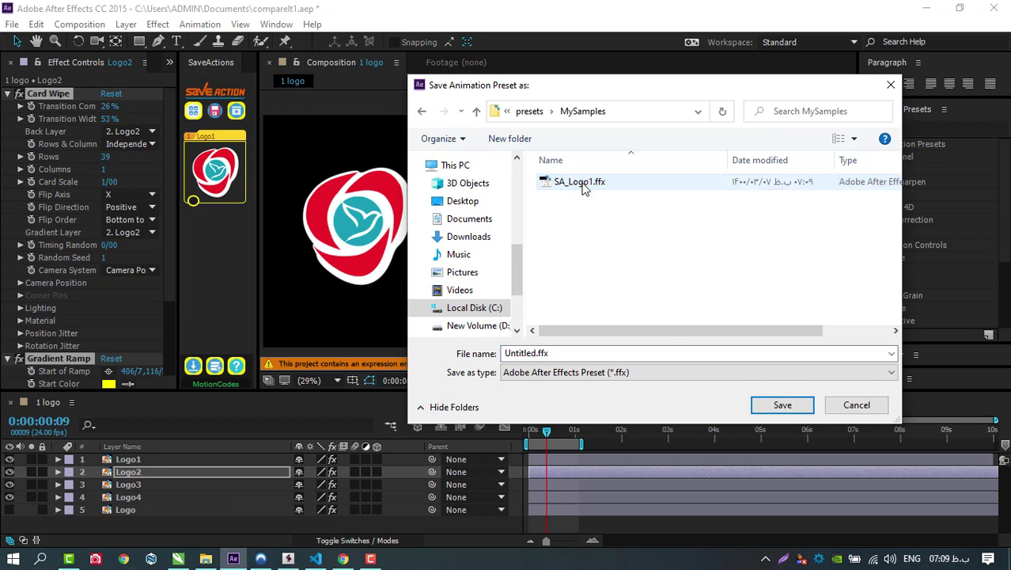
pyautogui.click(580, 182)
pyautogui.click(546, 354)
pyautogui.press('BackSpace')
pyautogui.write('2')
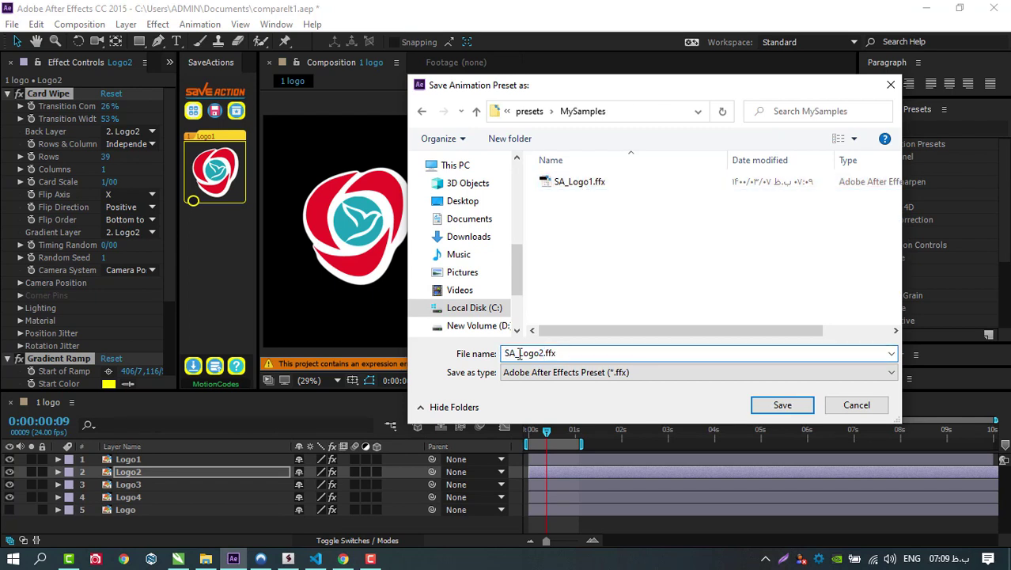
pyautogui.click(778, 405)
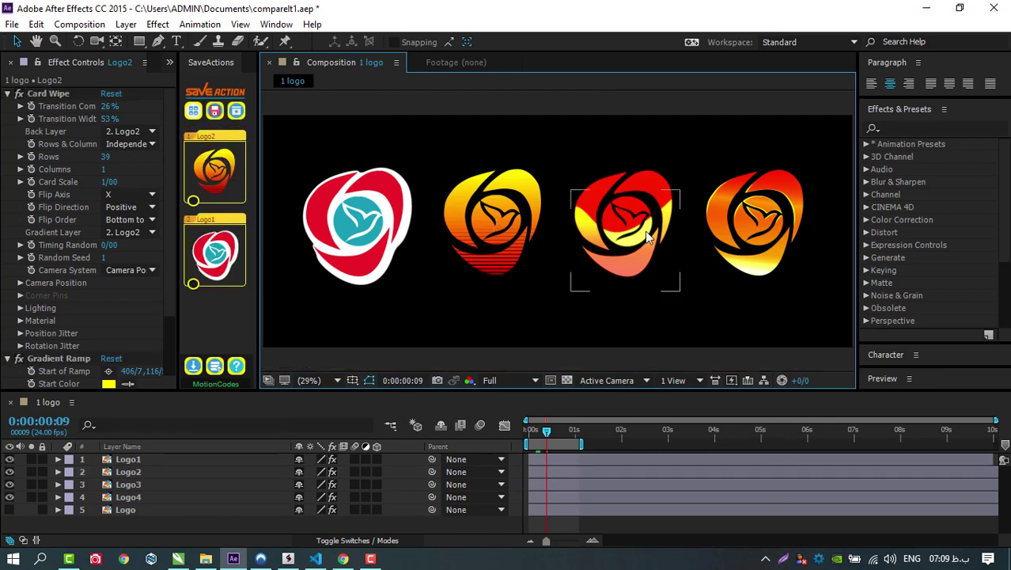
# Step: Select the third logo, Logo3
pyautogui.click(625, 233)
pyautogui.scroll(-5, 44, 197)
pyautogui.scroll(5, 51, 239)
# Step: Inspect Logo3's mask and include Masks in the preset's save options
pyautogui.click(143, 488)
pyautogui.press('m')
pyautogui.click(57, 484)
pyautogui.click(626, 255)
pyautogui.click(215, 109)
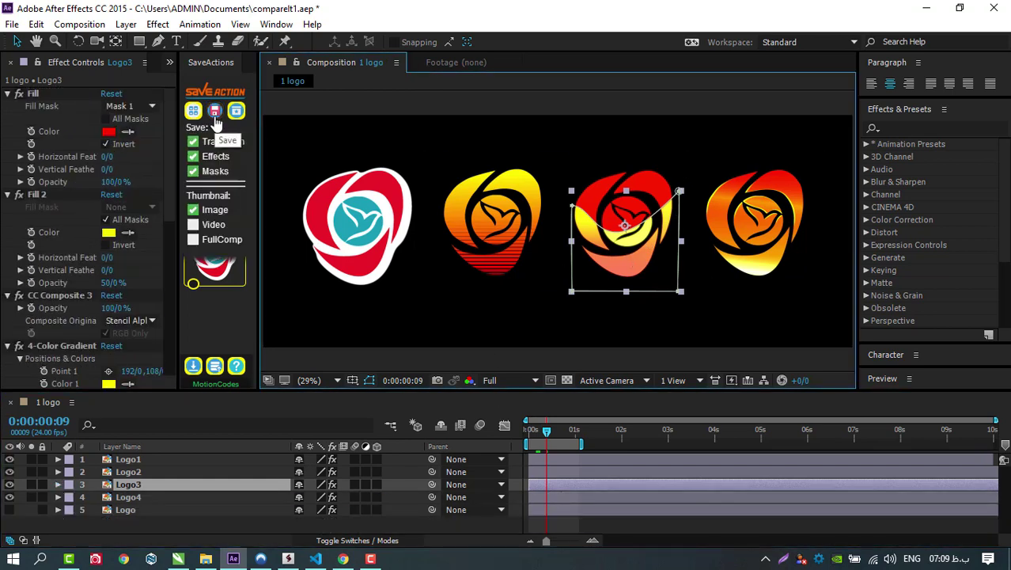
pyautogui.click(193, 171)
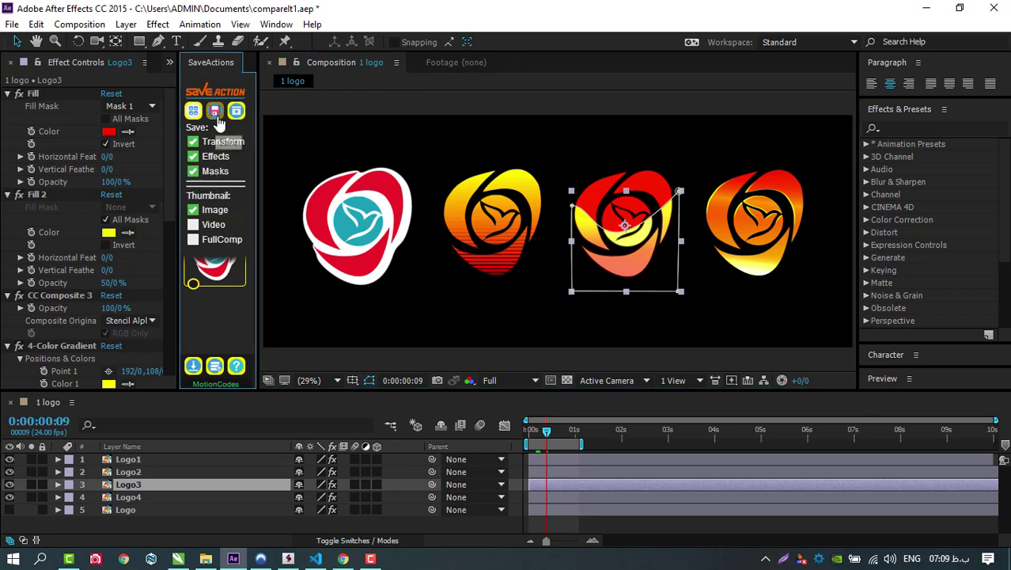
# Step: Name the preset file Logo3.ffx in MySamples and save it
pyautogui.click(215, 110)
pyautogui.click(579, 197)
pyautogui.click(527, 354)
pyautogui.press('Home')
pyautogui.press('Delete')
pyautogui.press('Delete')
pyautogui.press('Delete')
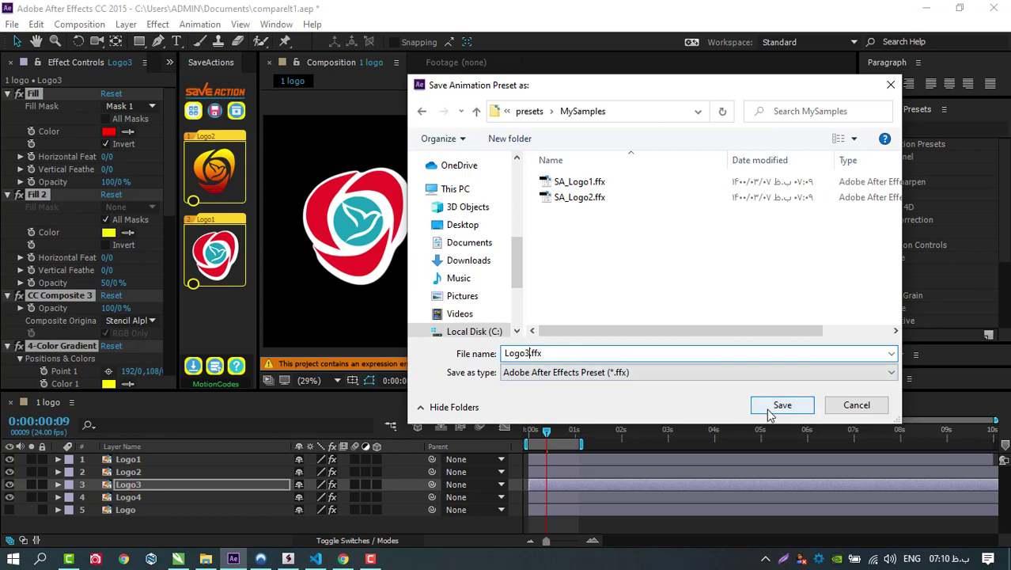
pyautogui.click(780, 404)
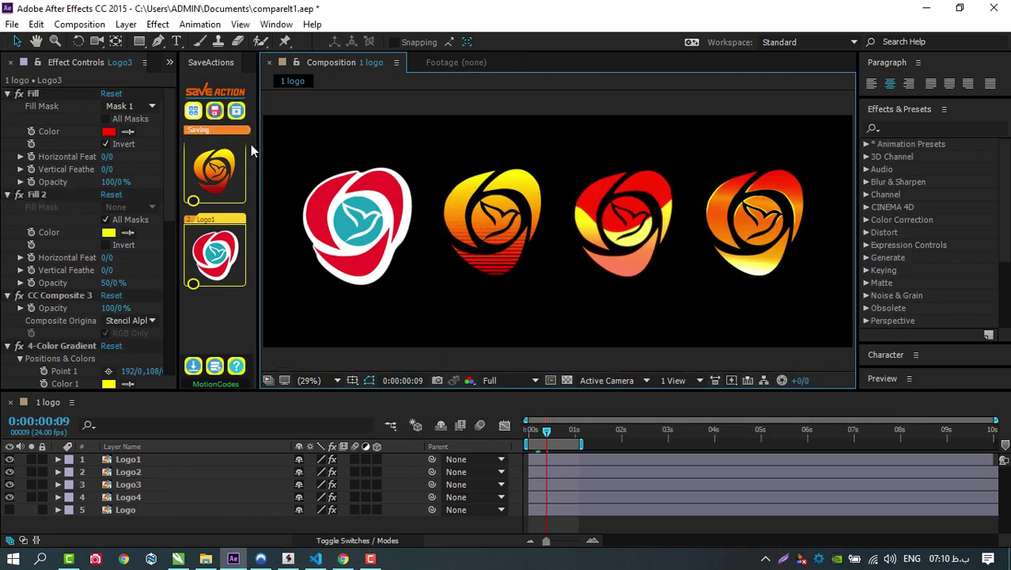
# Step: Select Logo4, set the current time to frame 5, and choose a video thumbnail
pyautogui.click(767, 238)
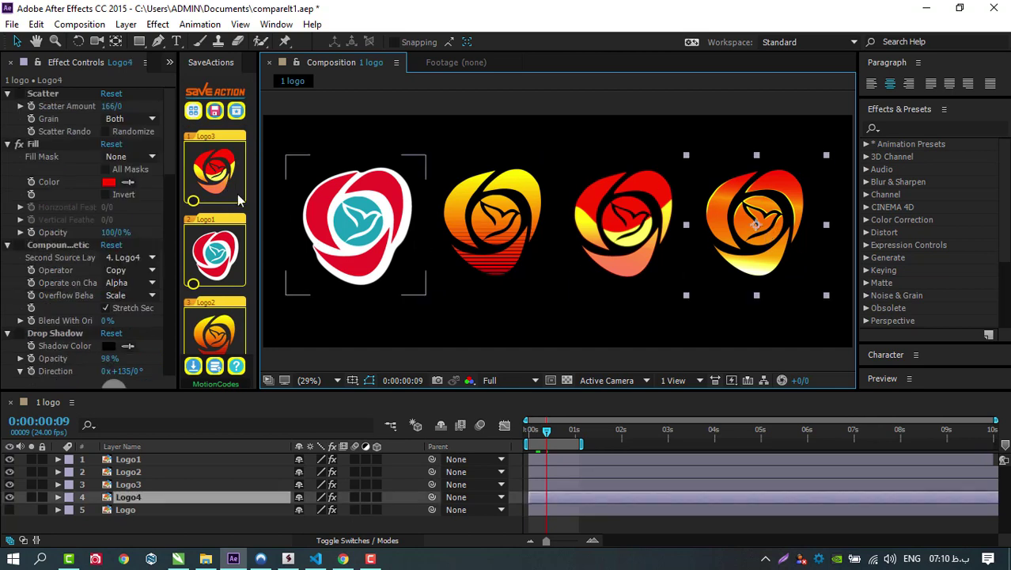
pyautogui.moveTo(534, 435); pyautogui.dragTo(524, 433)
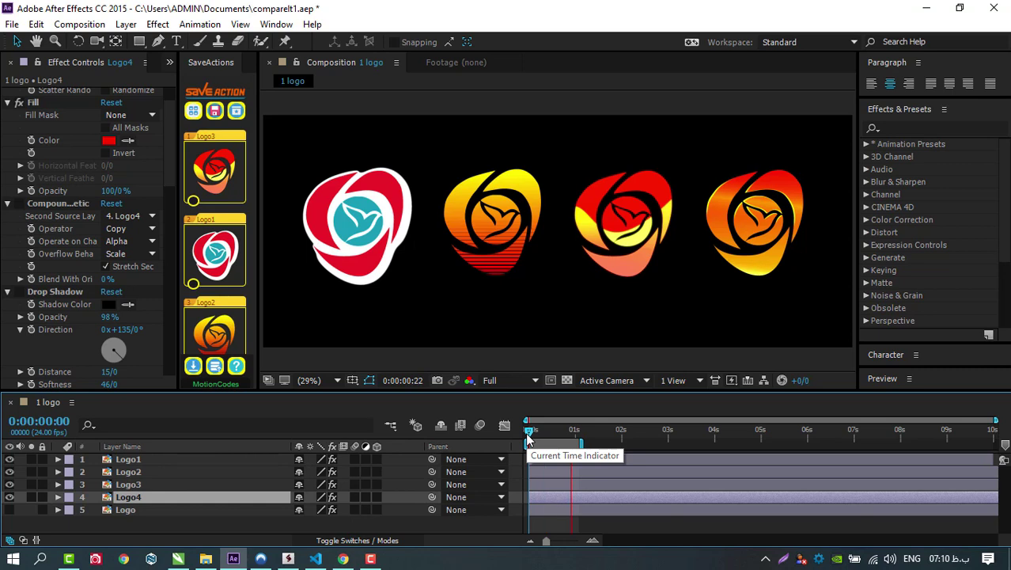
pyautogui.press('space')
pyautogui.moveTo(535, 434); pyautogui.dragTo(537, 437)
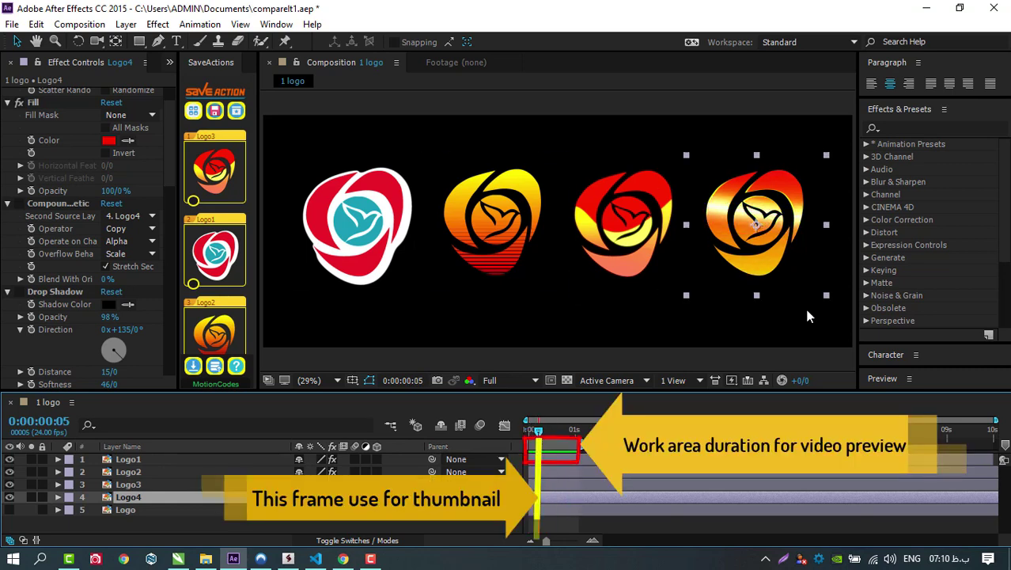
pyautogui.click(214, 110)
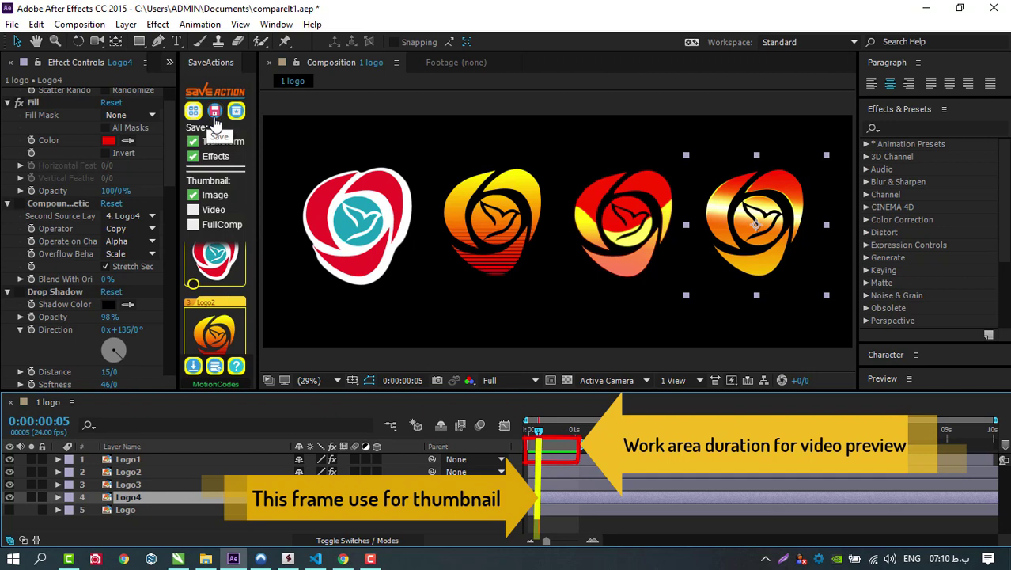
pyautogui.click(193, 210)
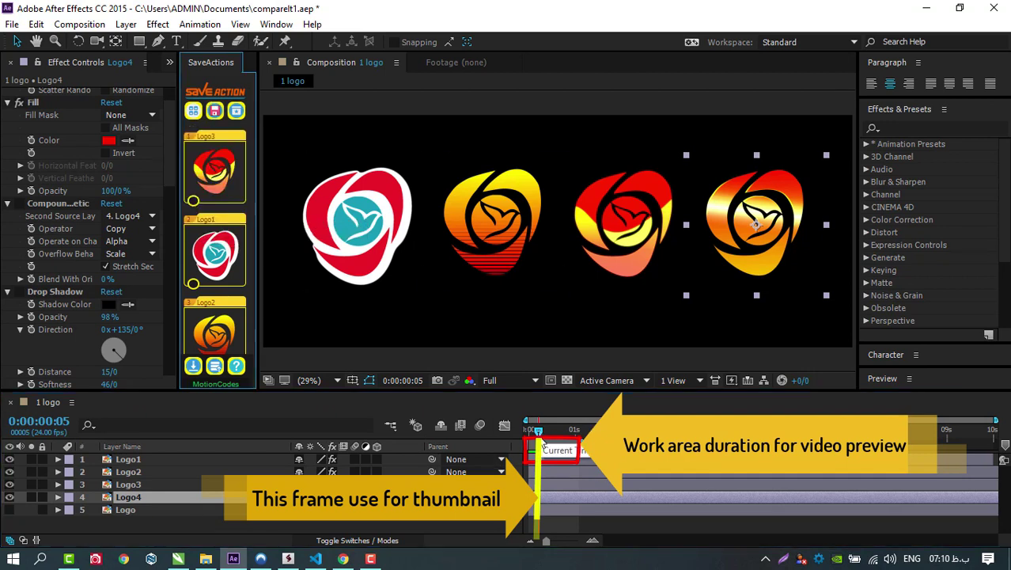
# Step: Save the preset as Logo4.ffx in the MySamples folder
pyautogui.click(234, 110)
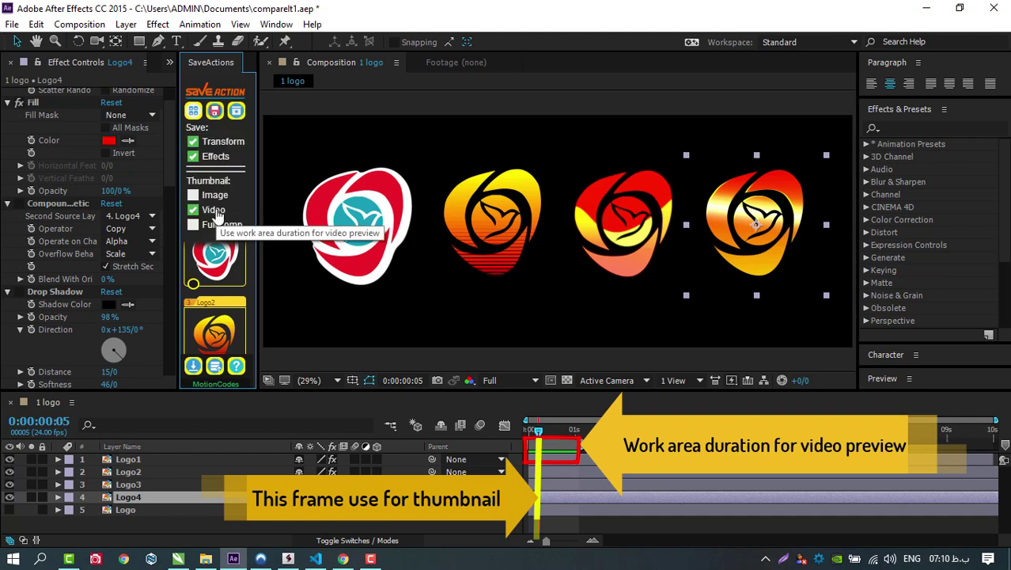
pyautogui.click(215, 111)
pyautogui.doubleClick(748, 227)
pyautogui.click(579, 212)
pyautogui.click(541, 354)
pyautogui.write('4')
pyautogui.press('BackSpace')
pyautogui.click(782, 404)
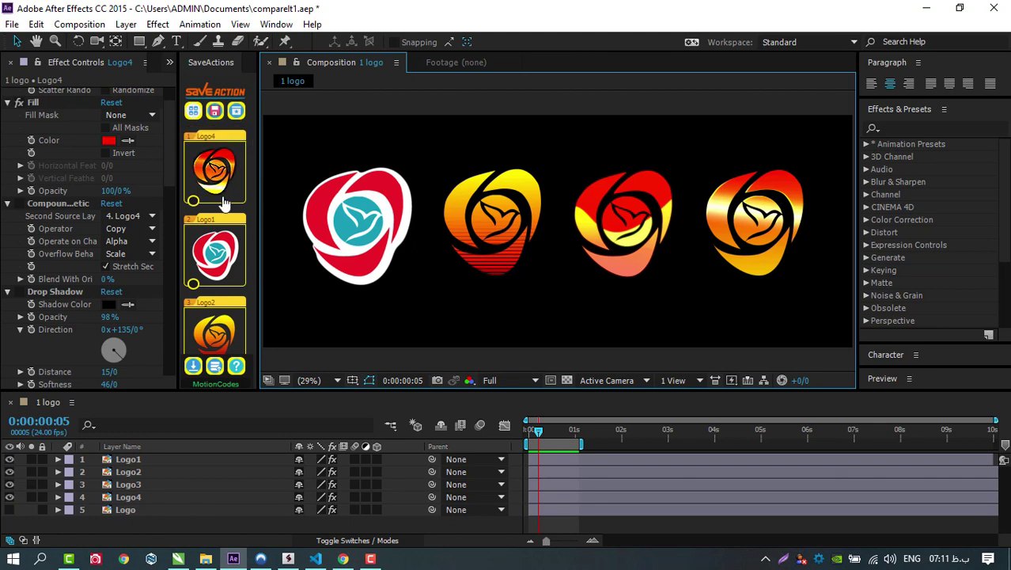
pyautogui.scroll(-1, 223, 237)
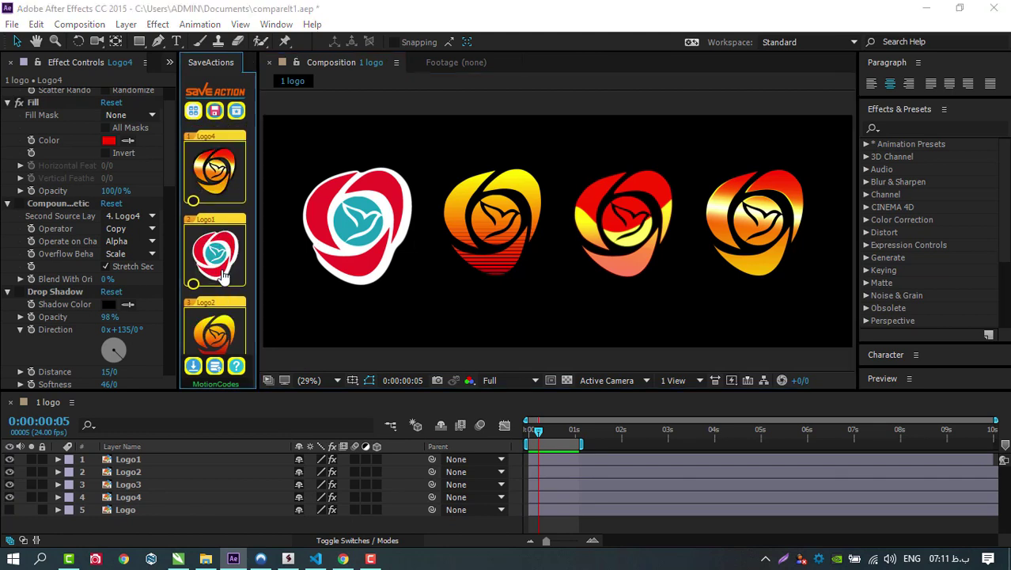
pyautogui.scroll(1, 223, 275)
# Step: Open the 1.1 .Sample Logo composition and place Logo2.png from footages into it
pyautogui.click(473, 324)
pyautogui.click(169, 61)
pyautogui.click(180, 87)
pyautogui.doubleClick(119, 210)
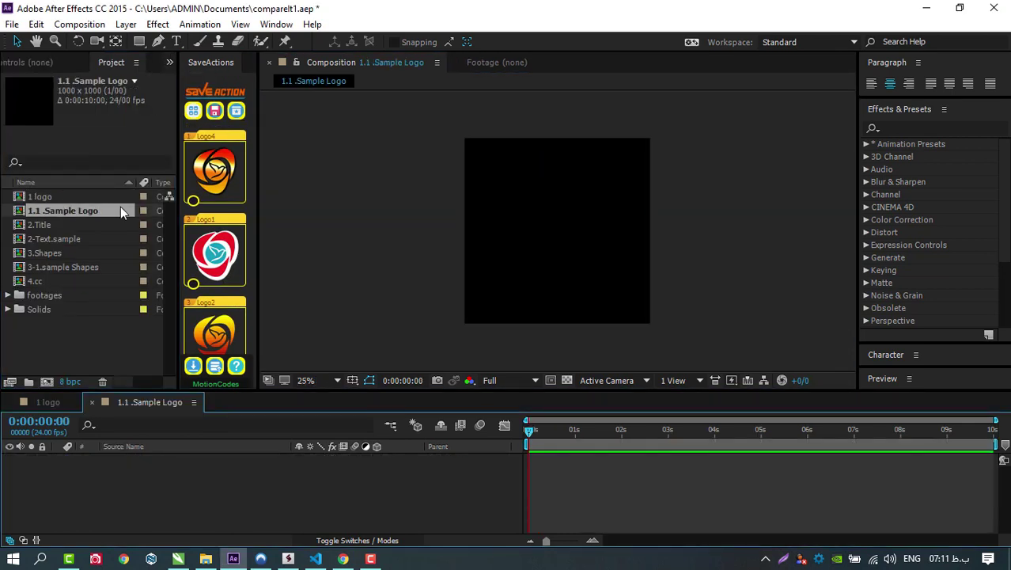
pyautogui.doubleClick(23, 295)
pyautogui.moveTo(63, 323); pyautogui.dragTo(558, 231)
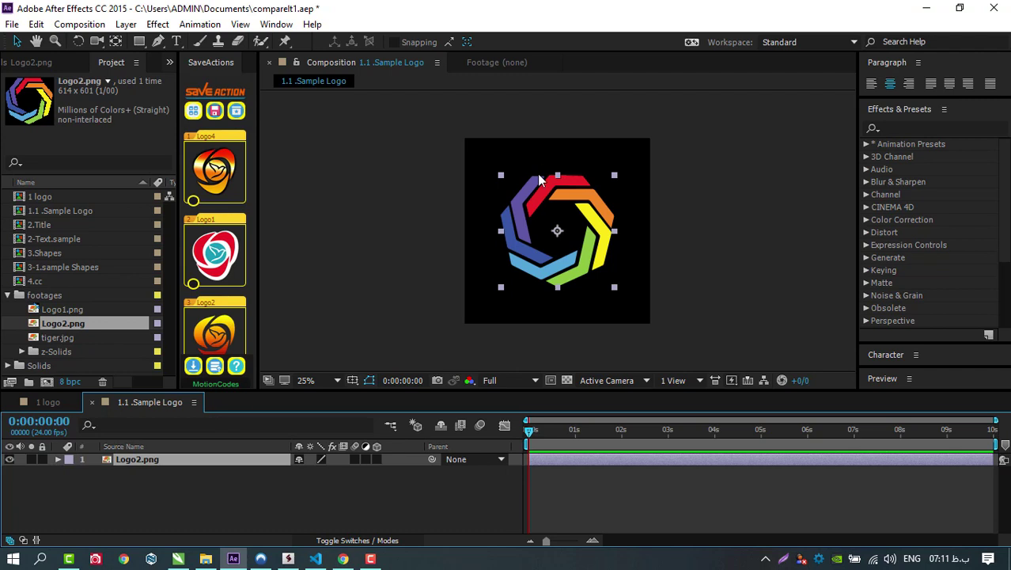
# Step: Try the Logo3, Logo2 and Logo1 presets on the logo, undoing each one
pyautogui.scroll(-5, 212, 319)
pyautogui.click(221, 310)
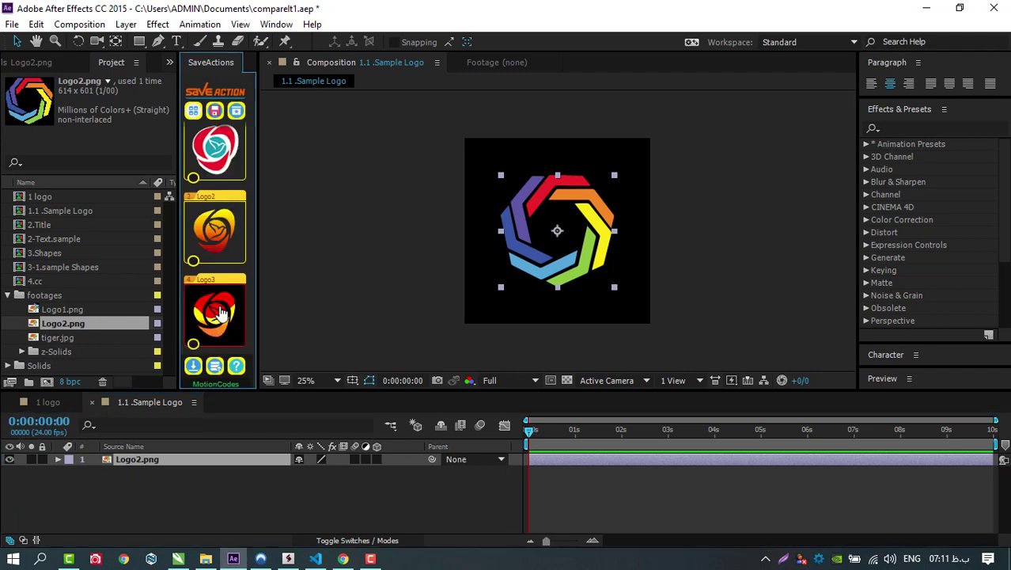
pyautogui.scroll(2, 560, 268)
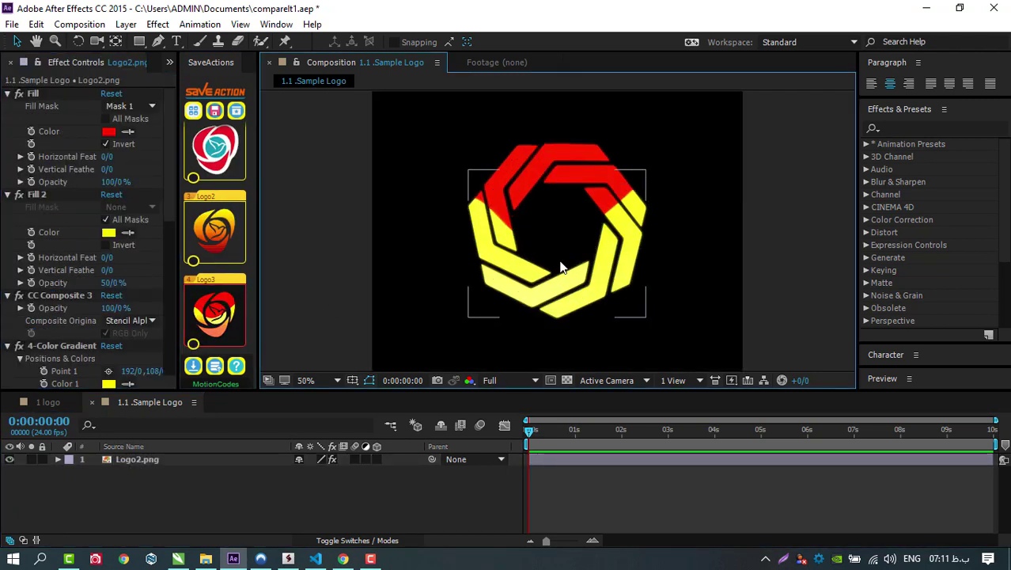
pyautogui.hotkey('ctrl', 'shift', 'e')
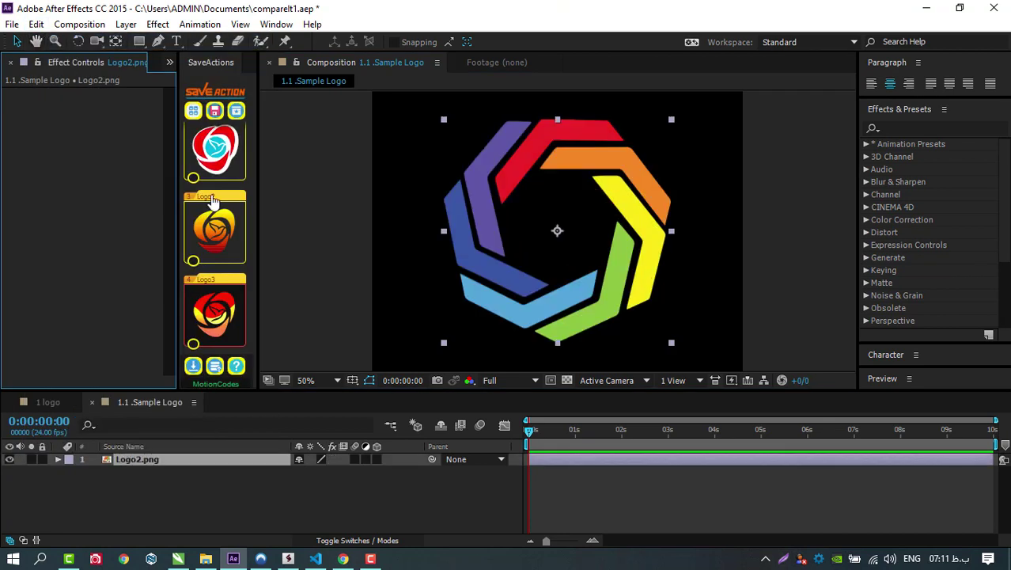
pyautogui.click(217, 247)
pyautogui.click(36, 24)
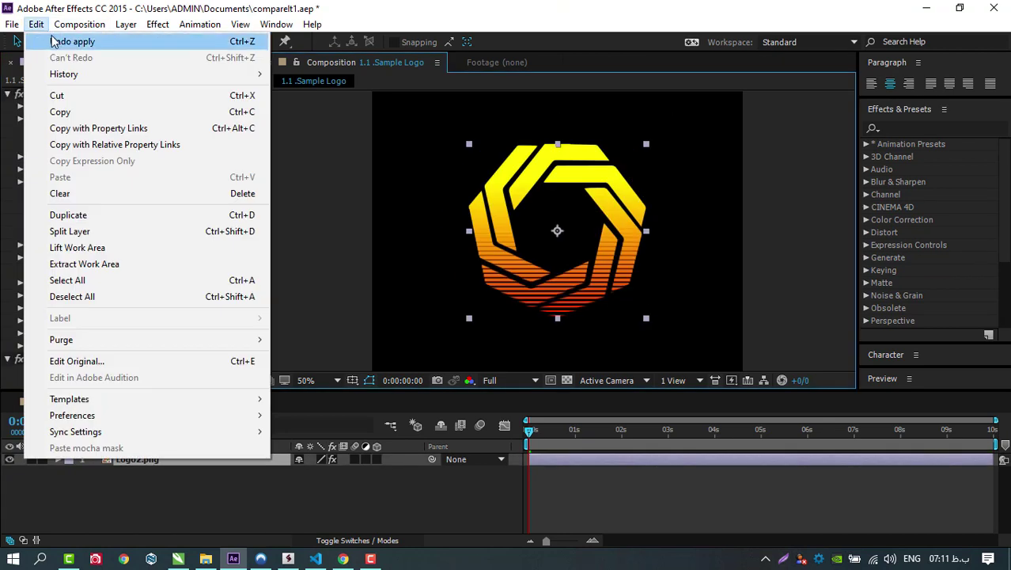
pyautogui.click(118, 43)
pyautogui.scroll(3, 213, 247)
pyautogui.click(222, 231)
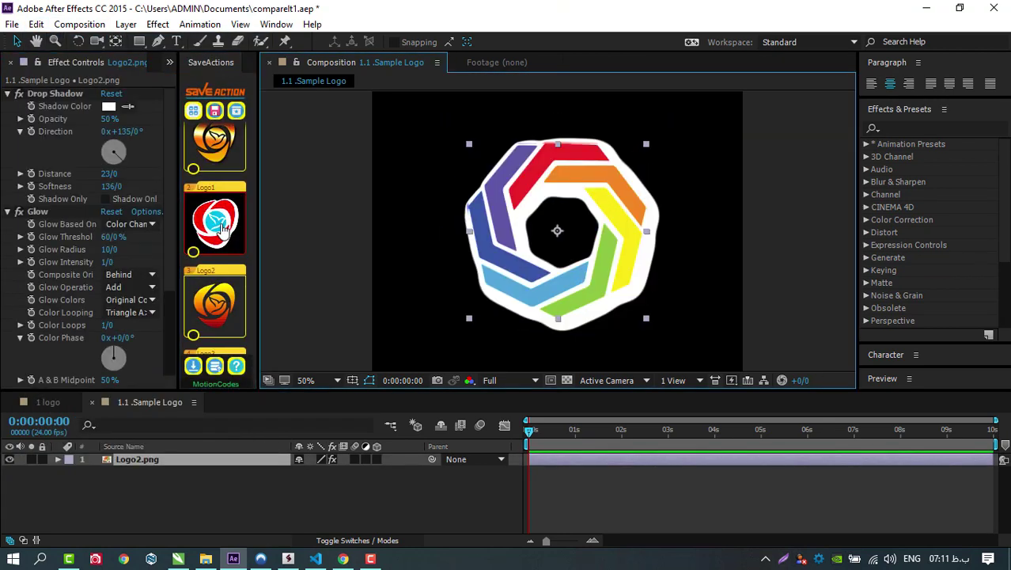
pyautogui.click(37, 23)
pyautogui.click(63, 42)
pyautogui.scroll(1, 232, 192)
# Step: Apply the Logo4 orange gradient preset and scrub the preview to frame 19
pyautogui.click(229, 190)
pyautogui.click(538, 431)
pyautogui.moveTo(545, 432); pyautogui.dragTo(565, 432)
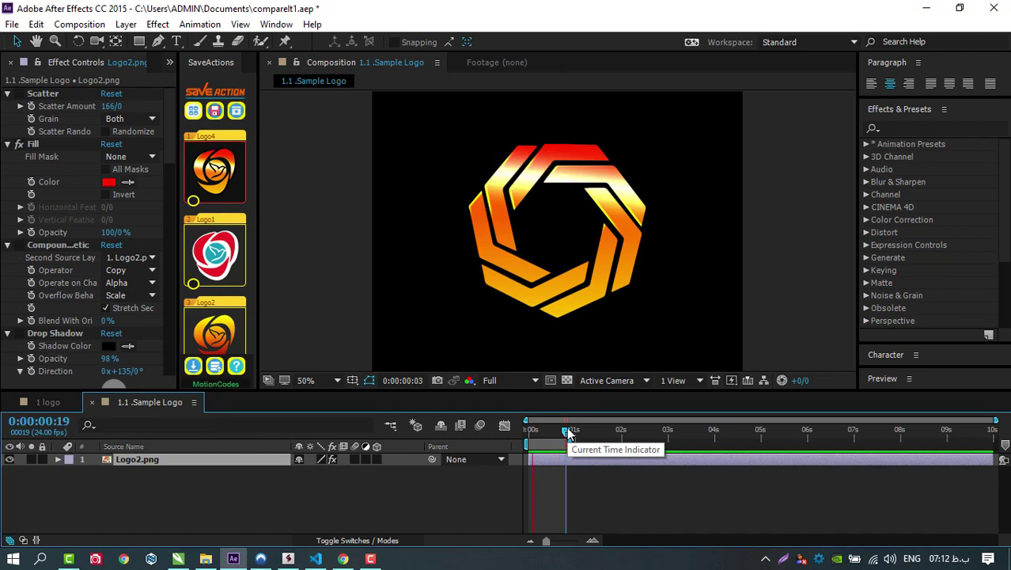
# Step: Delete the Logo2.png layer, add the Logo4 preset to the empty comp, and preview it
pyautogui.press('Delete')
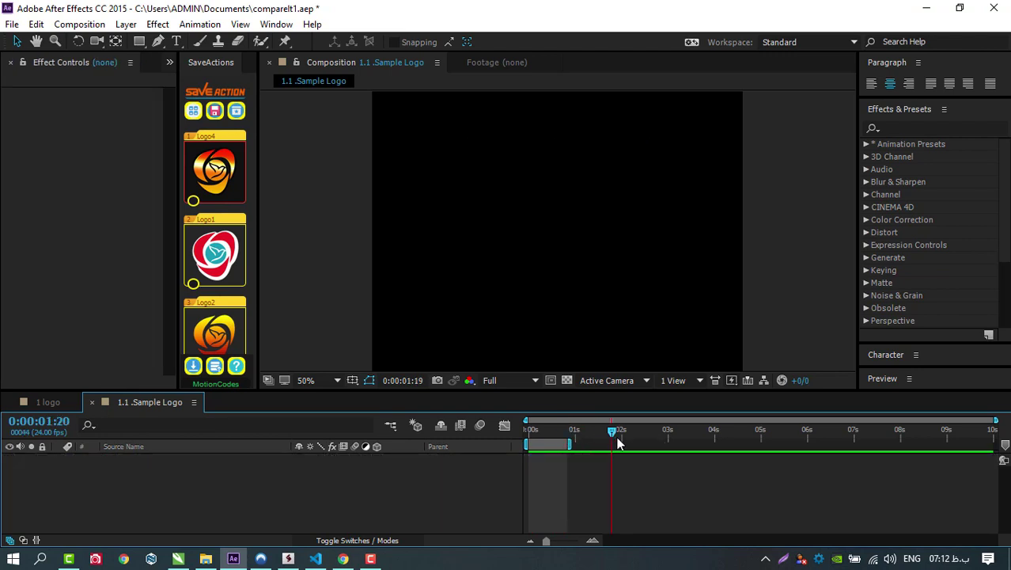
pyautogui.click(440, 152)
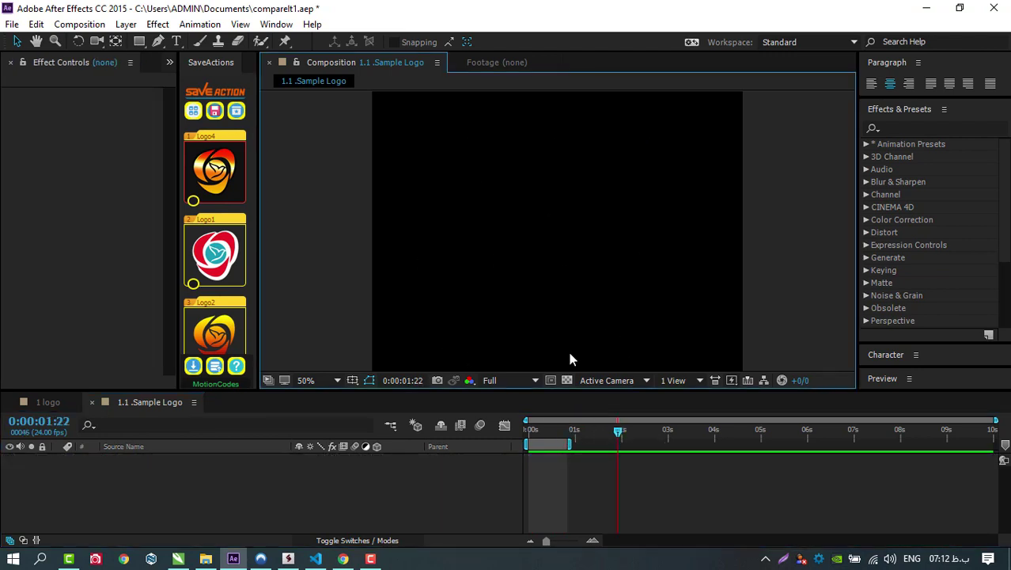
pyautogui.click(217, 188)
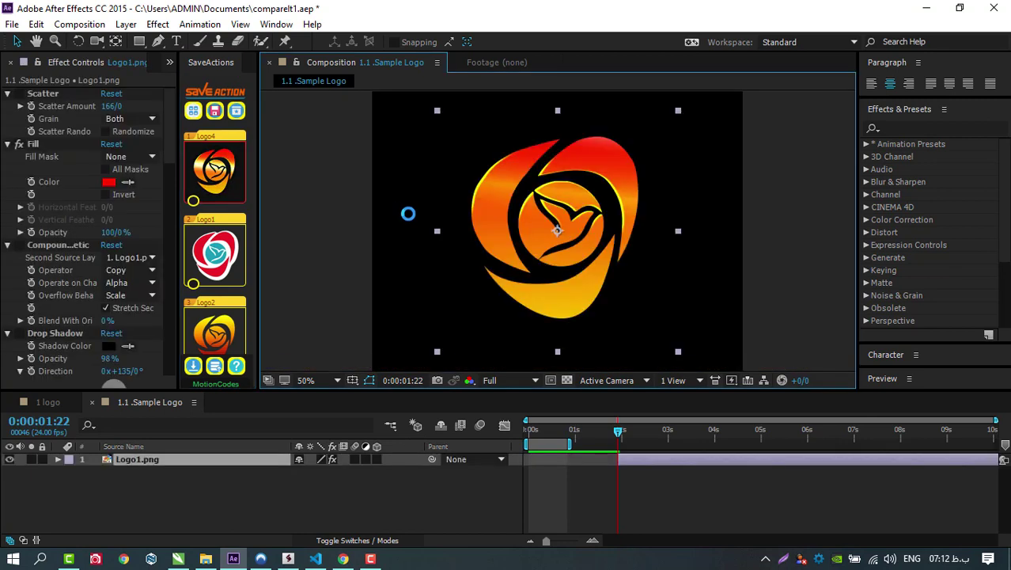
pyautogui.moveTo(623, 434); pyautogui.dragTo(632, 434)
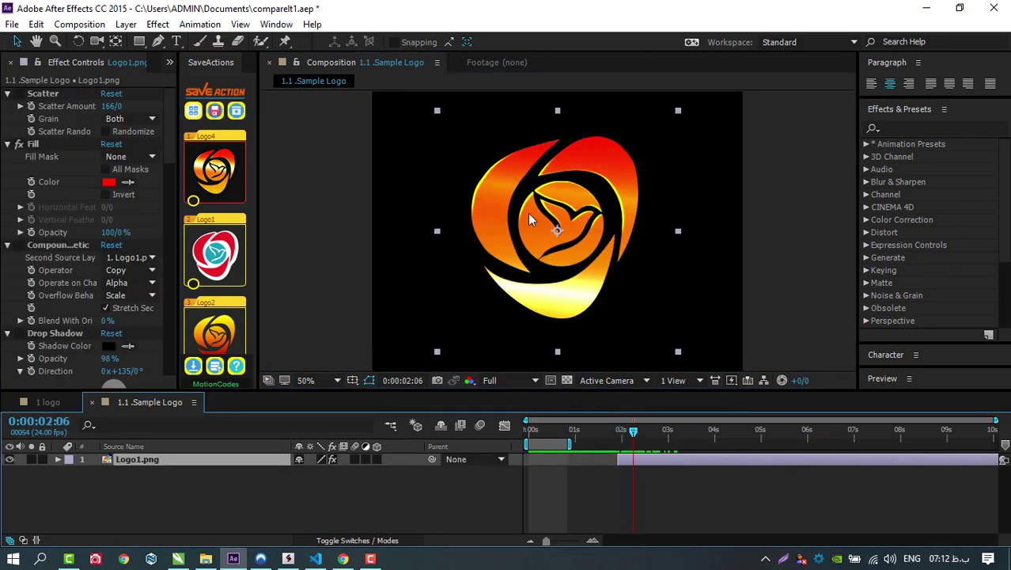
# Step: Add the Logo2 preset, then undo both added preset layers to empty the composition
pyautogui.click(469, 184)
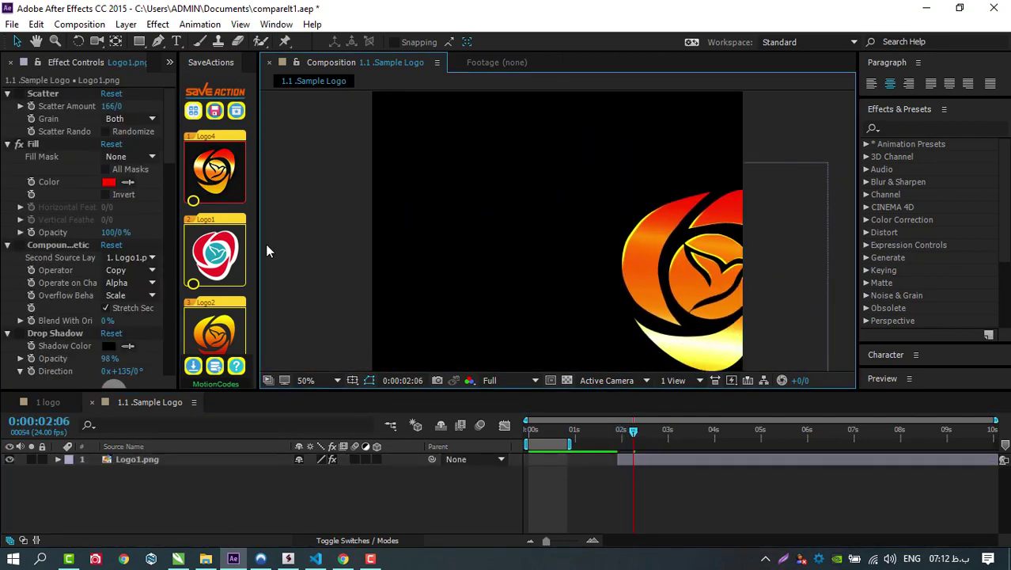
pyautogui.scroll(-2, 212, 265)
pyautogui.click(212, 265)
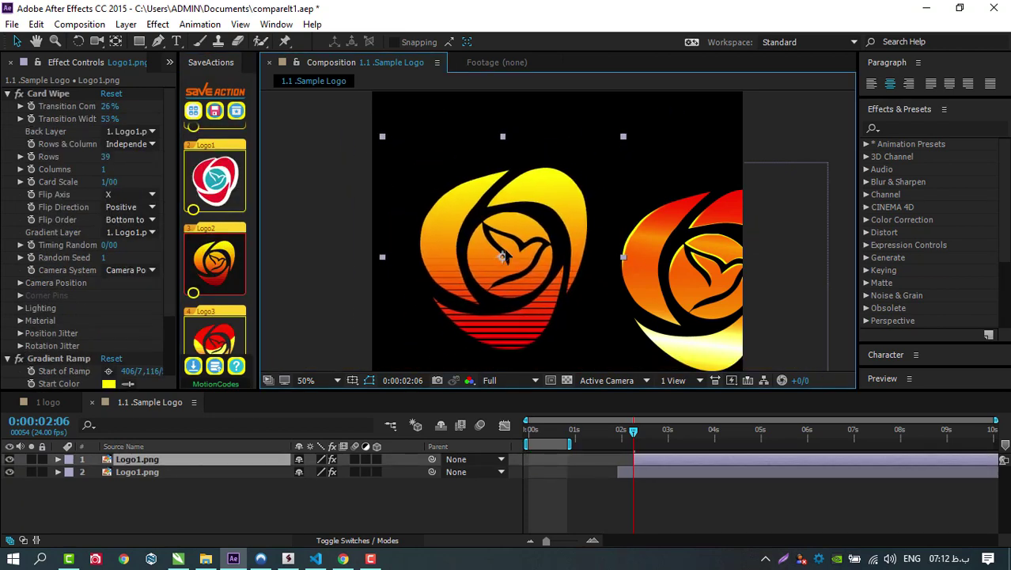
pyautogui.hotkey('ctrl', 'z')
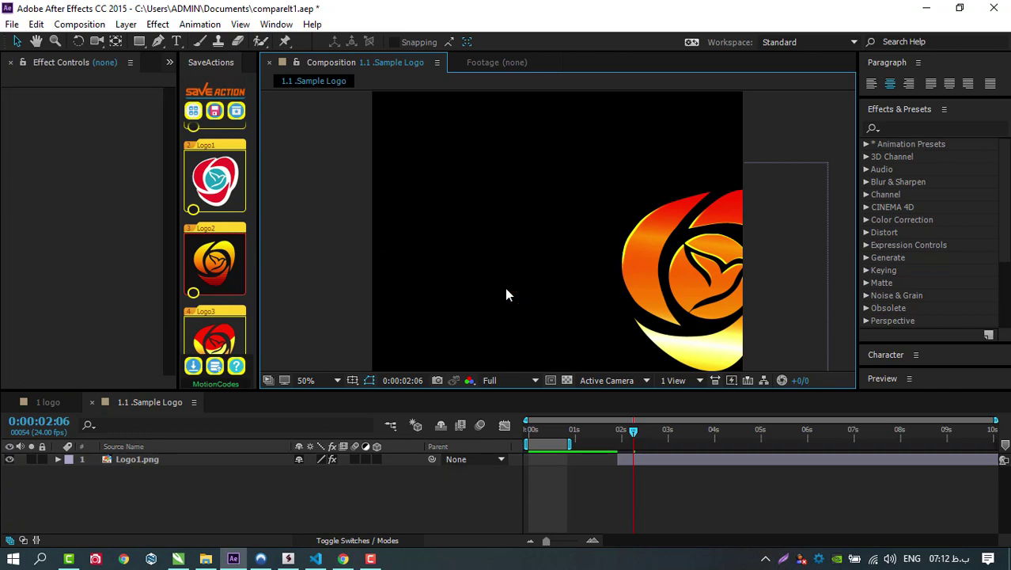
pyautogui.hotkey('ctrl', 'z')
pyautogui.hotkey('ctrl', 'z')
# Step: Return the SaveActions panel to its preset category list
pyautogui.click(196, 112)
pyautogui.click(219, 252)
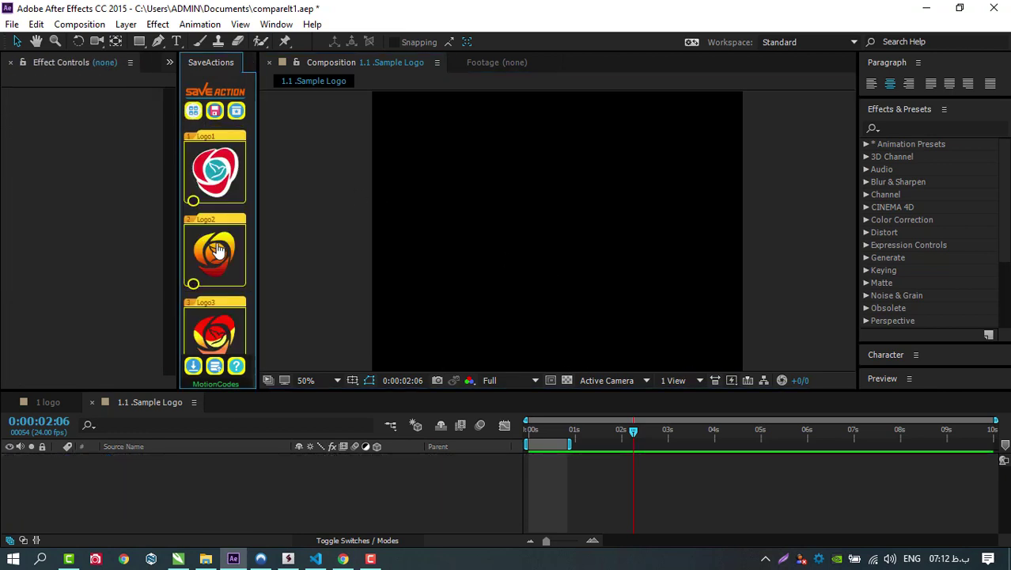
pyautogui.click(193, 110)
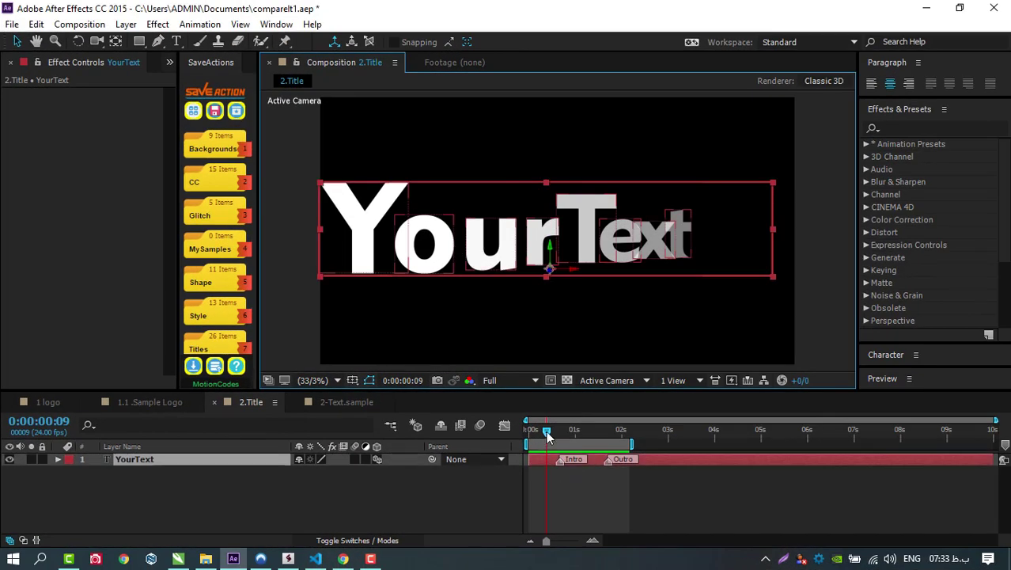
# Step: Preview the YourText animation, select its layer, and pick an early thumbnail frame
pyautogui.moveTo(547, 434); pyautogui.dragTo(570, 435)
pyautogui.click(563, 461)
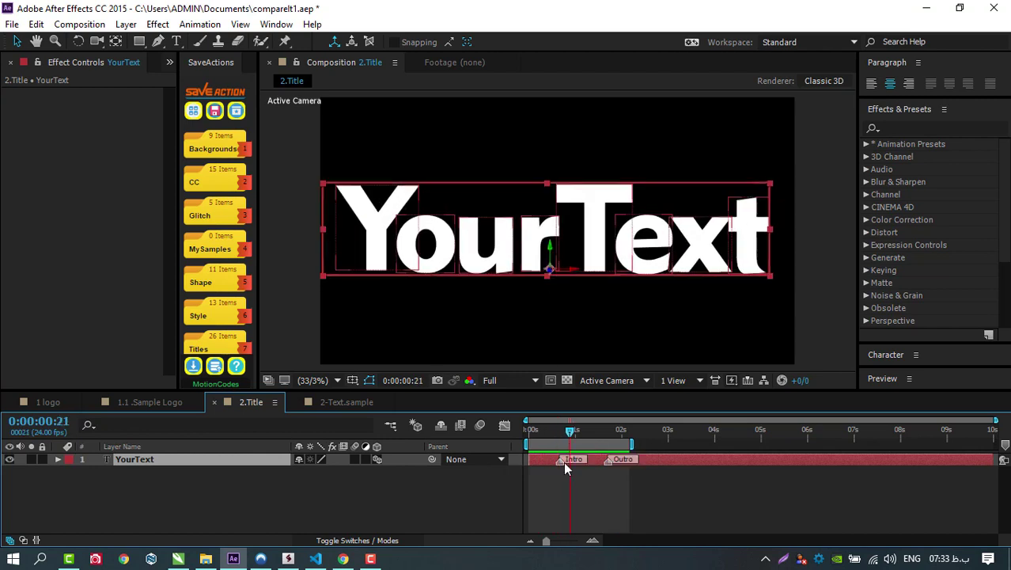
pyautogui.moveTo(568, 434)
pyautogui.mouseDown()
pyautogui.moveTo(533, 434)
pyautogui.moveTo(559, 434)
pyautogui.moveTo(546, 435)
pyautogui.mouseUp()
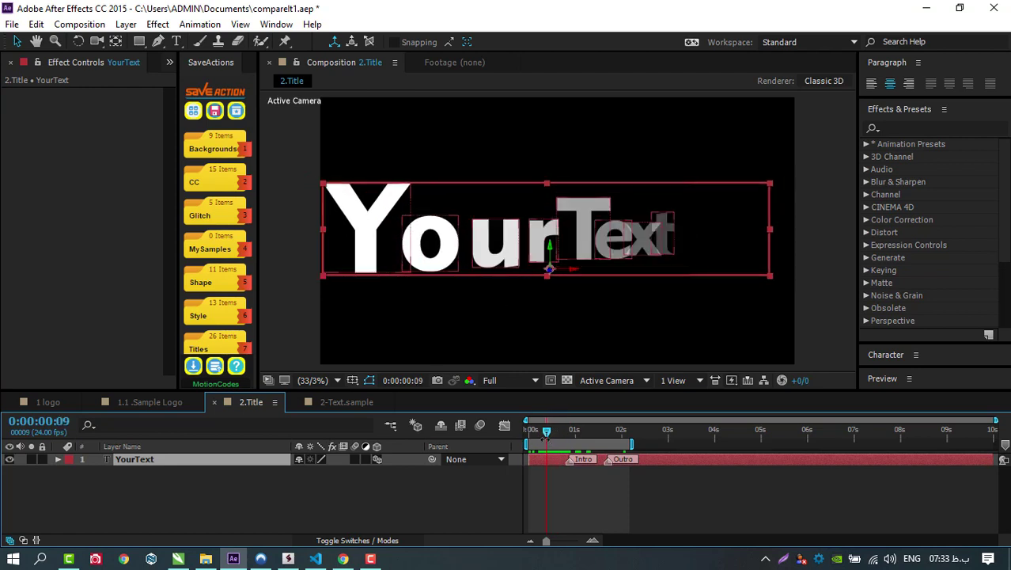
# Step: Include Transform and Effects with a Video thumbnail in the save options, then start saving
pyautogui.click(213, 110)
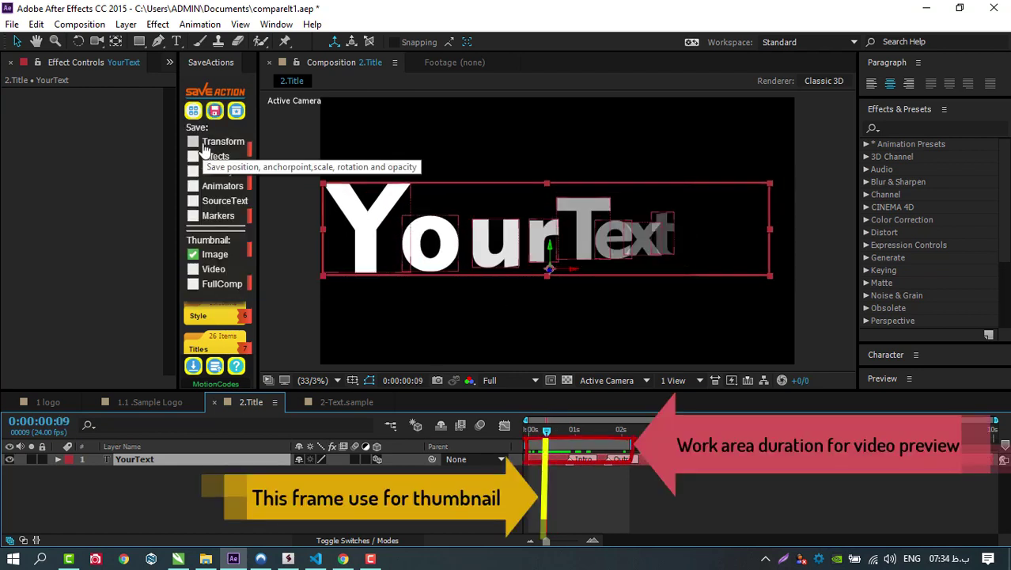
pyautogui.click(204, 145)
pyautogui.click(212, 161)
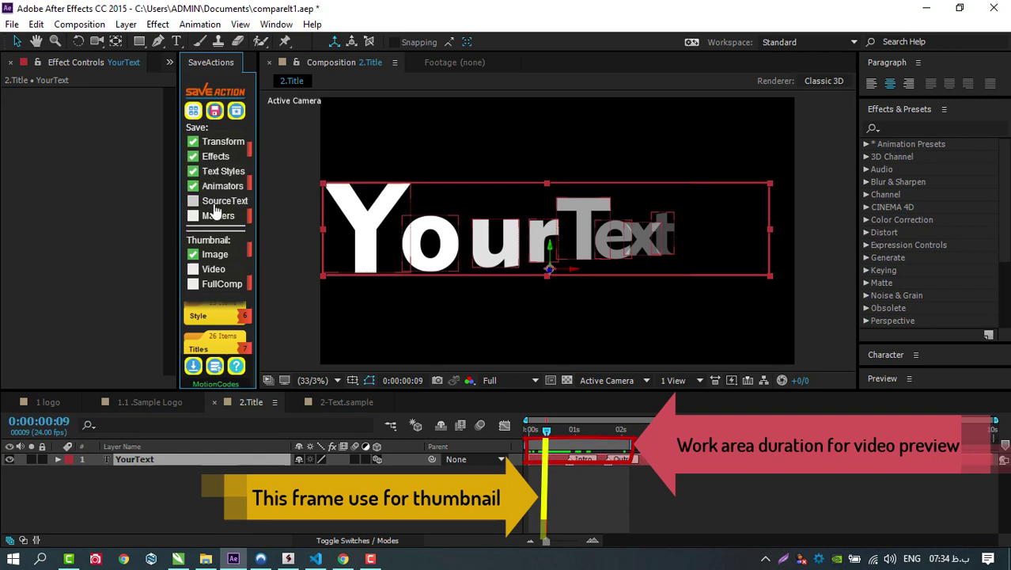
pyautogui.click(207, 270)
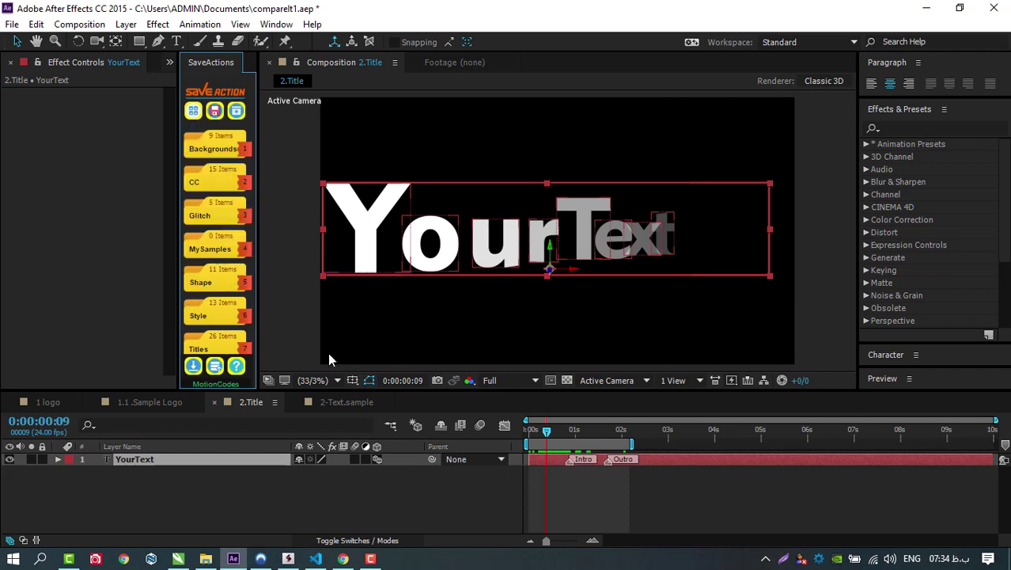
pyautogui.click(214, 115)
pyautogui.click(214, 115)
# Step: Save the title preset into MySamples under the file name myTitle1
pyautogui.doubleClick(558, 228)
pyautogui.moveTo(535, 354); pyautogui.dragTo(499, 358)
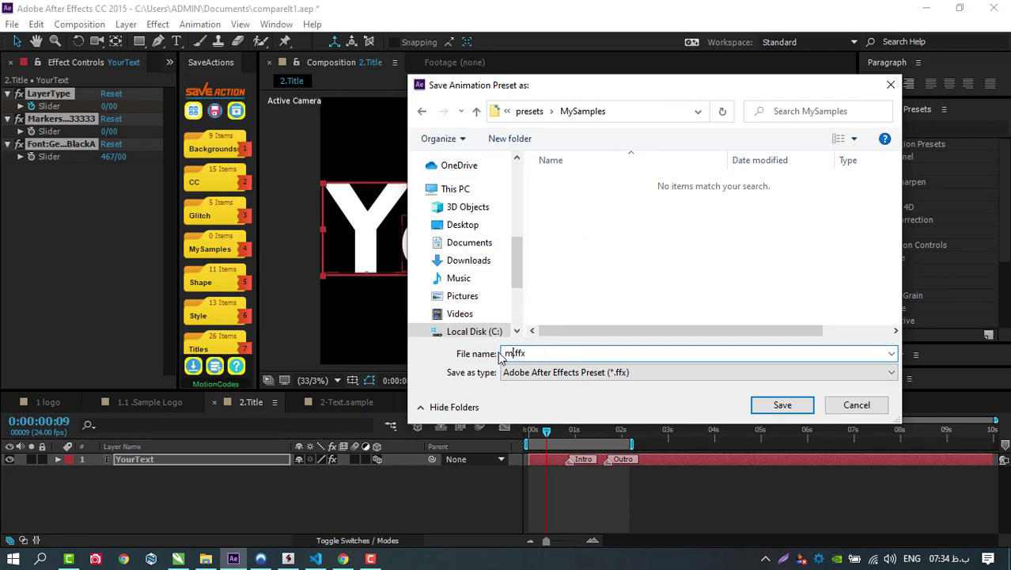
pyautogui.click(782, 405)
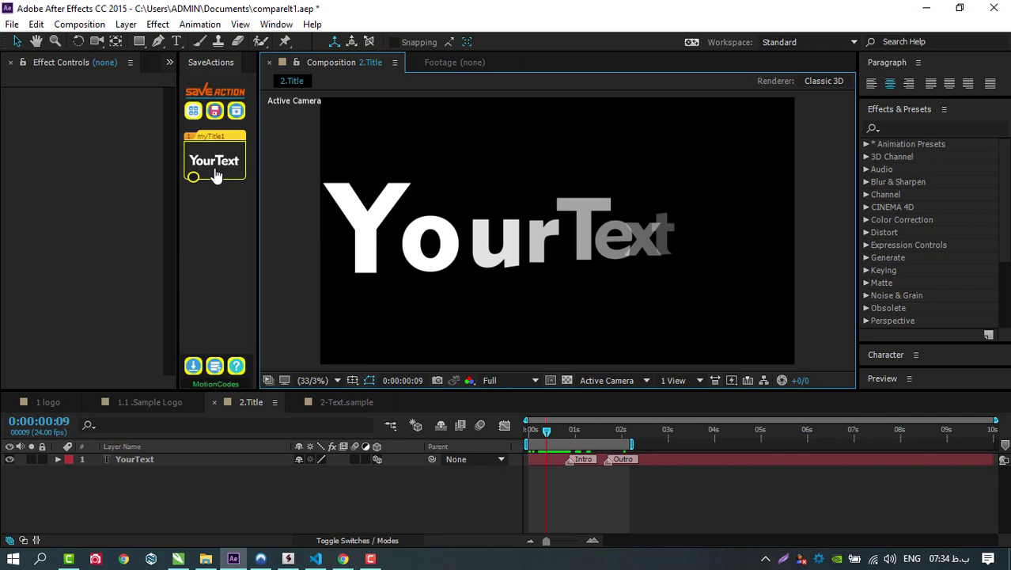
# Step: Create a MotionCodes text layer in the 2-Text.sample composition
pyautogui.click(346, 402)
pyautogui.click(177, 41)
pyautogui.click(557, 228)
pyautogui.write('MotionCodes')
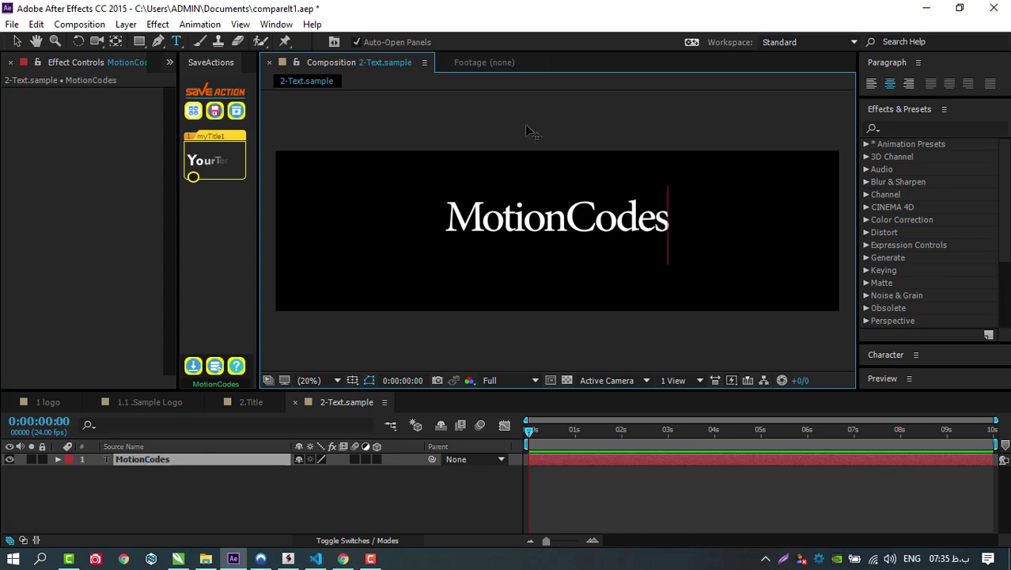
pyautogui.click(17, 41)
# Step: Apply myTitle1 to MotionCodes, preview the animation, then delete the layer
pyautogui.click(570, 220)
pyautogui.click(217, 166)
pyautogui.moveTo(530, 431); pyautogui.dragTo(644, 431)
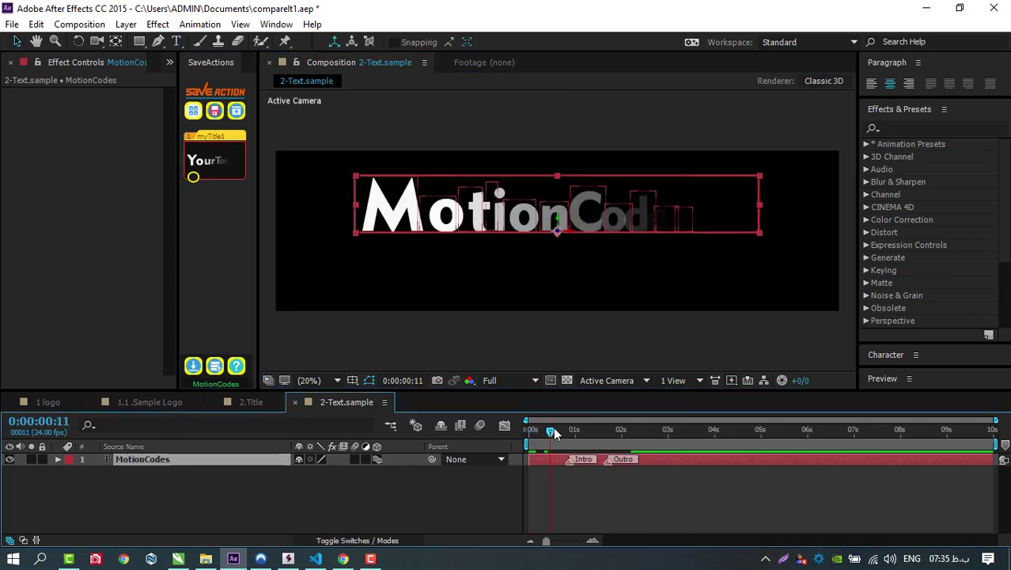
pyautogui.press('space')
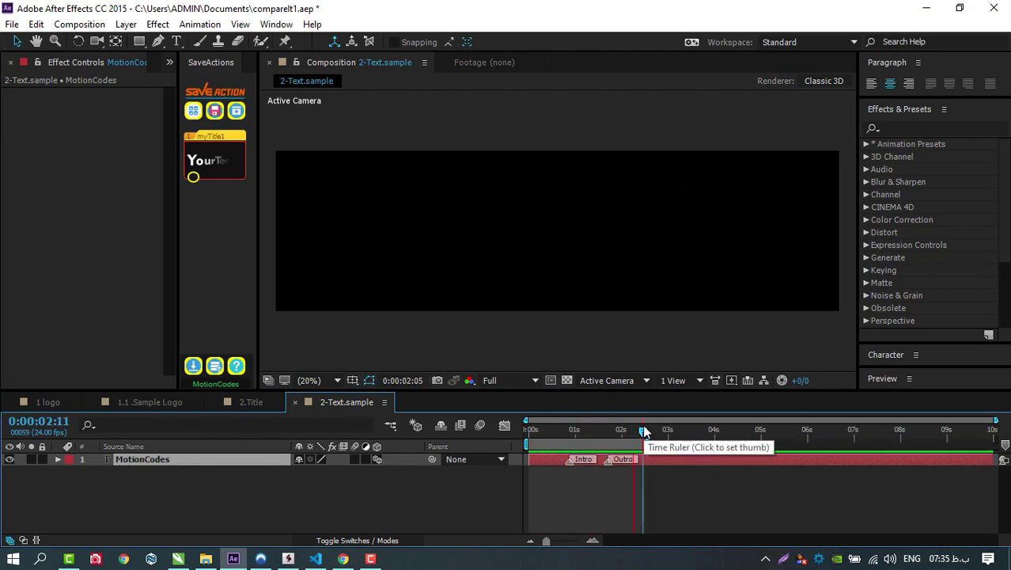
pyautogui.press('space')
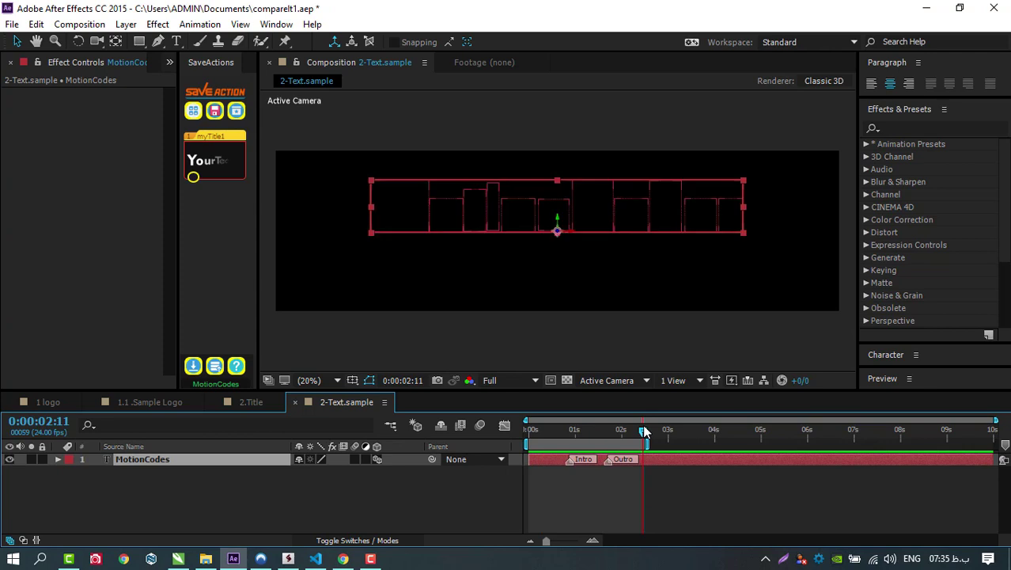
pyautogui.moveTo(541, 431); pyautogui.dragTo(557, 431)
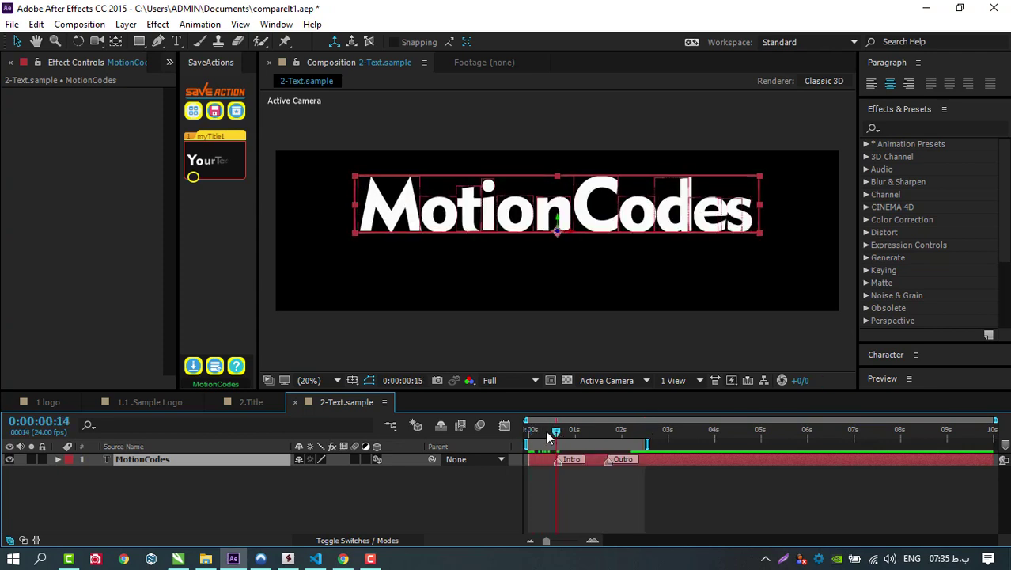
pyautogui.press('Delete')
# Step: Drag myTitle1 into the empty composition, preview the YourText title, then delete it
pyautogui.click(583, 432)
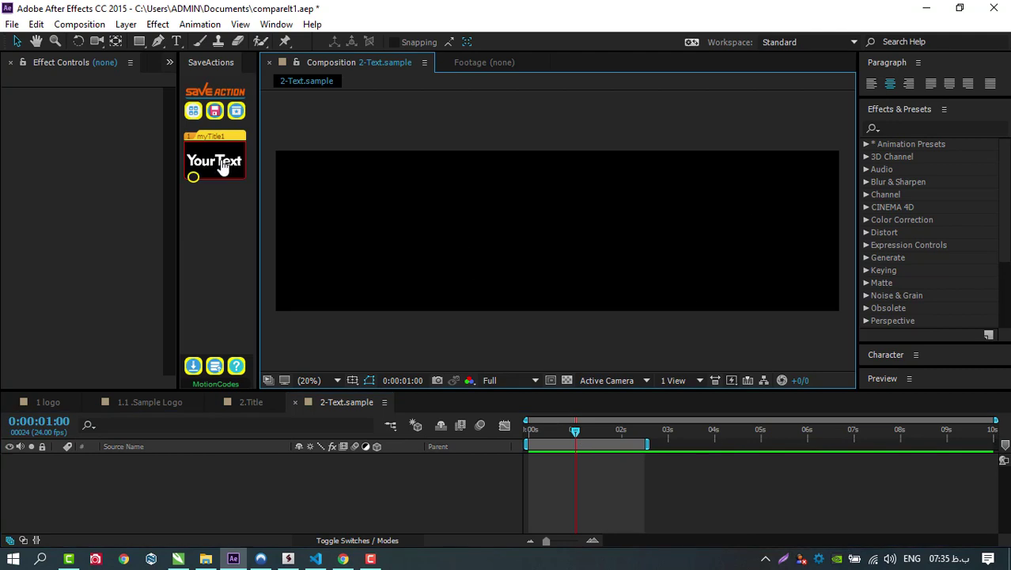
pyautogui.moveTo(215, 157); pyautogui.dragTo(411, 254)
pyautogui.moveTo(576, 431); pyautogui.dragTo(646, 434)
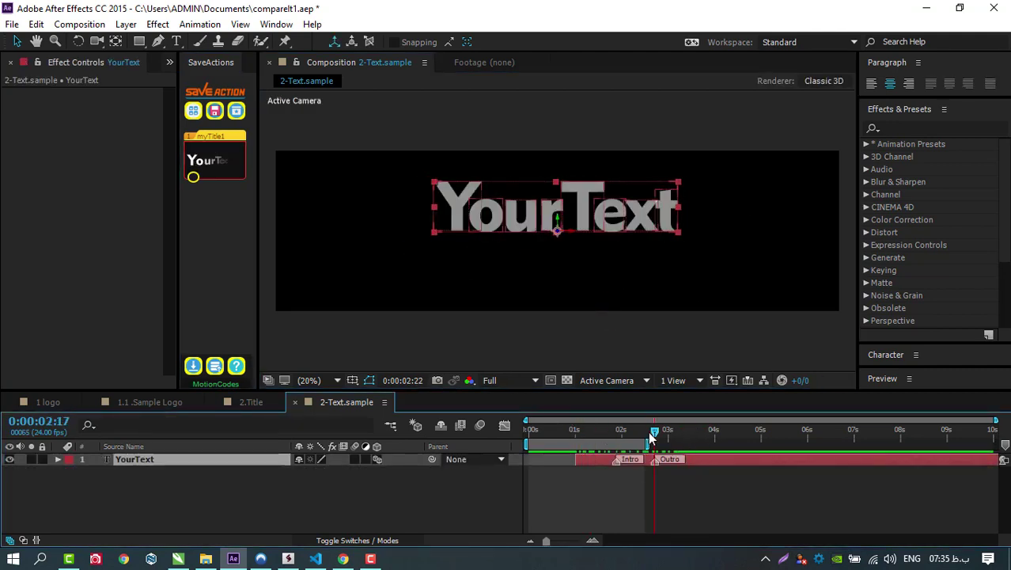
pyautogui.click(492, 215)
pyautogui.press('Delete')
# Step: Type a fresh plain MotionCodes text layer into the composition
pyautogui.click(177, 41)
pyautogui.hotkey('ctrl', 'alt', 'shift', 't')
pyautogui.write('MotionCodes')
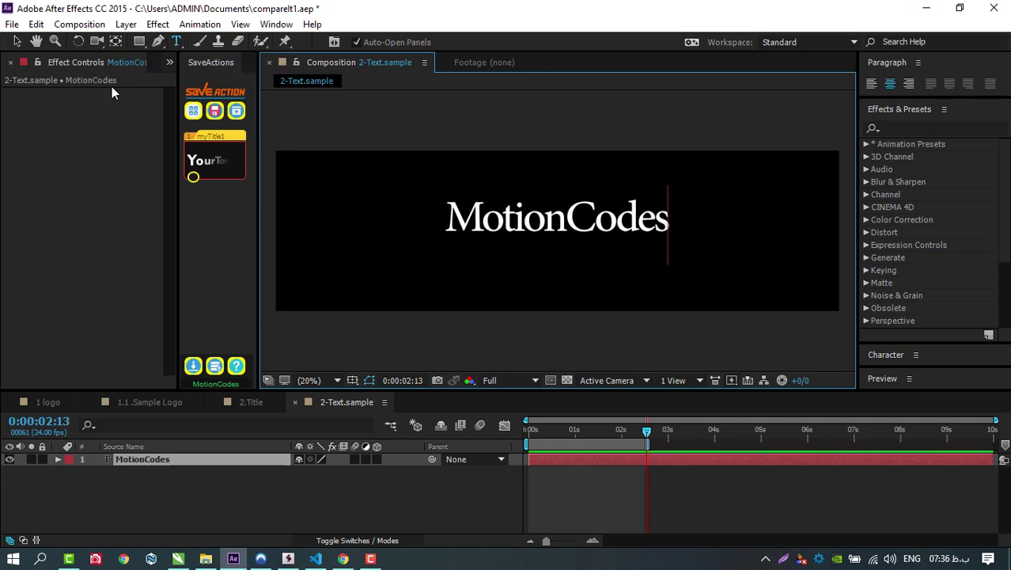
# Step: Apply the title1 preset from MySamples to MotionCodes, preview it, then undo it
pyautogui.click(194, 111)
pyautogui.click(219, 241)
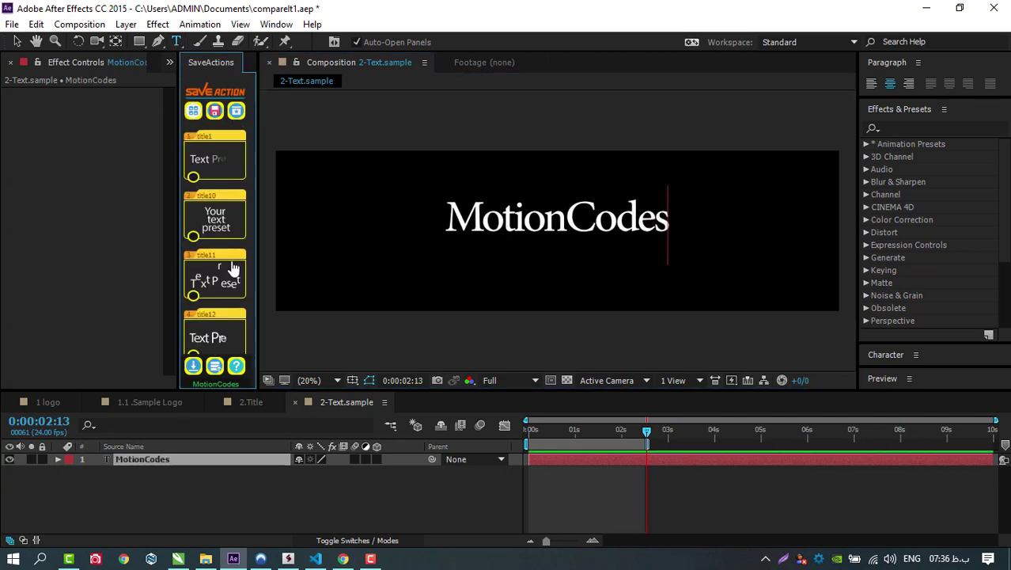
pyautogui.click(222, 175)
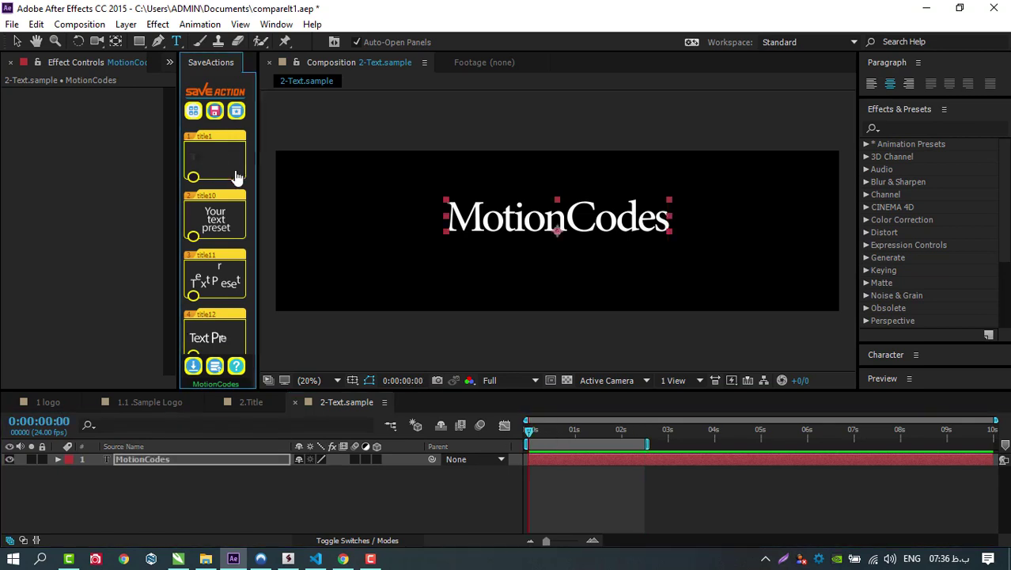
pyautogui.moveTo(547, 427)
pyautogui.mouseDown()
pyautogui.moveTo(623, 427)
pyautogui.moveTo(525, 427)
pyautogui.mouseUp()
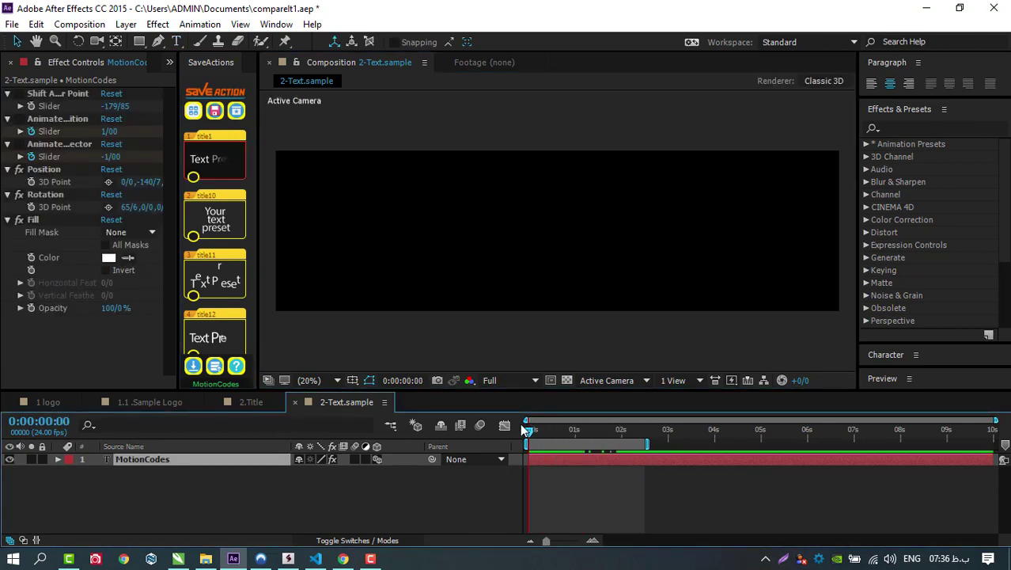
pyautogui.hotkey('ctrl', 'z')
# Step: Try the title11 preset on MotionCodes, then undo it so the text is plain white
pyautogui.click(227, 295)
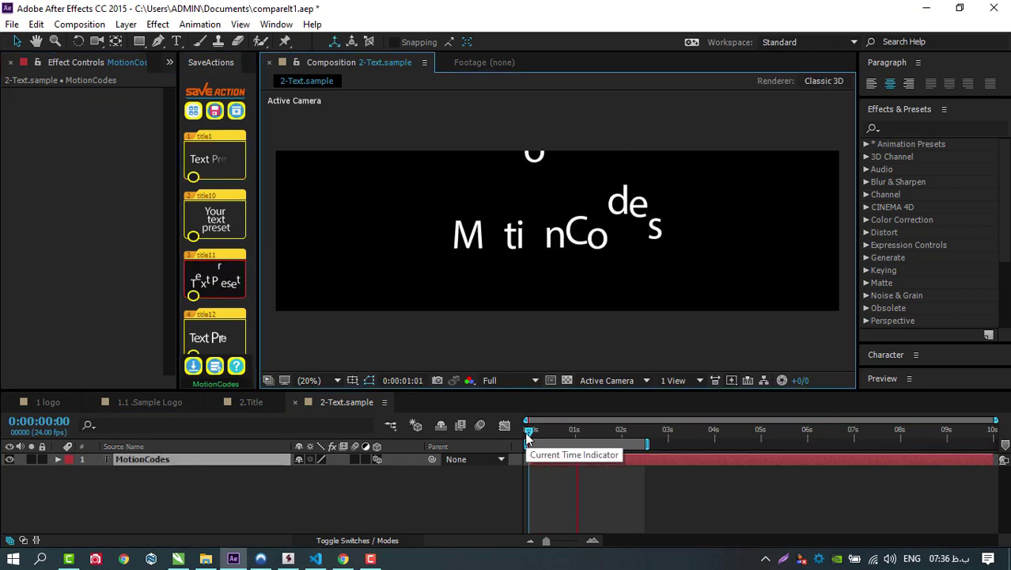
pyautogui.click(527, 435)
pyautogui.click(37, 24)
pyautogui.click(47, 38)
pyautogui.click(592, 432)
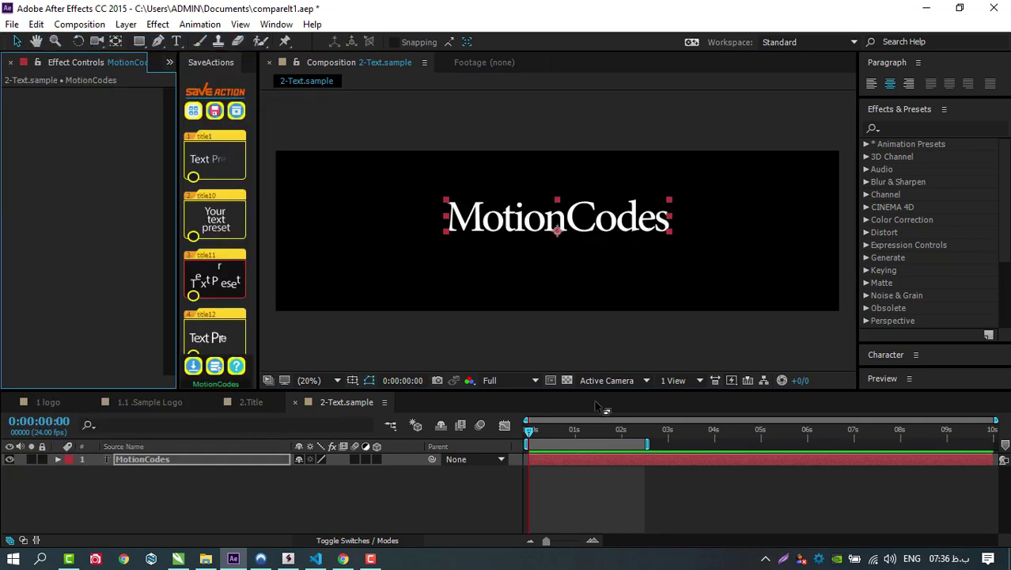
pyautogui.scroll(-5, 219, 308)
pyautogui.scroll(-5, 219, 308)
pyautogui.scroll(-5, 219, 309)
pyautogui.scroll(-5, 219, 308)
pyautogui.scroll(10, 219, 310)
# Step: Open the Style category, apply style10 to the text, then undo it
pyautogui.rightClick(216, 316)
pyautogui.click(215, 316)
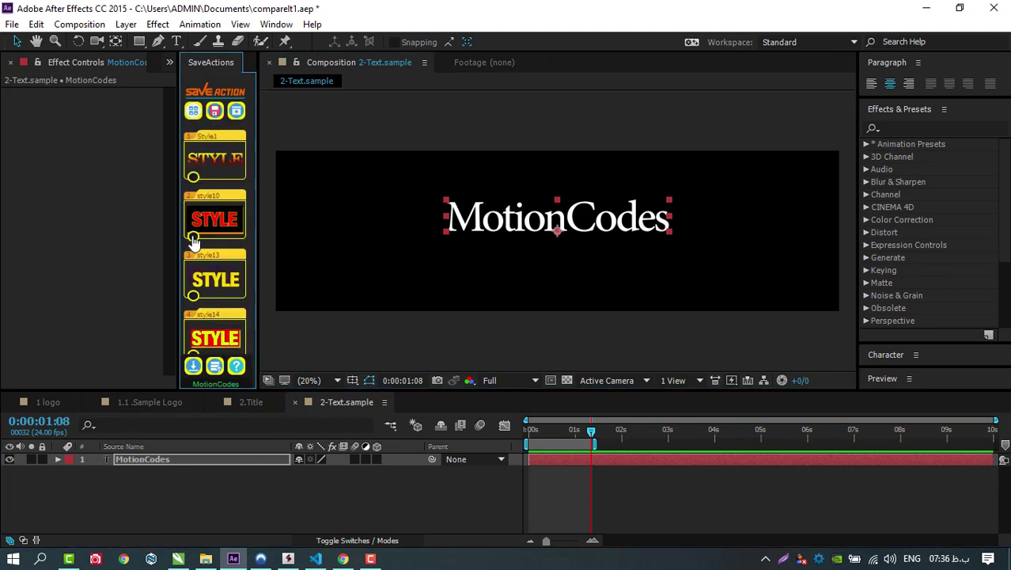
pyautogui.click(215, 221)
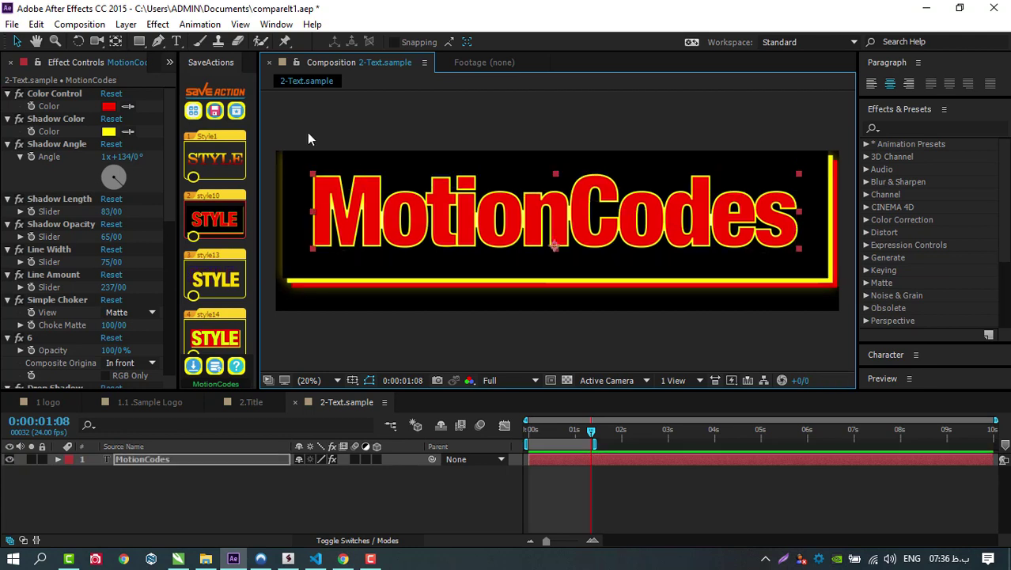
pyautogui.click(36, 24)
pyautogui.click(36, 23)
pyautogui.click(36, 24)
pyautogui.click(50, 38)
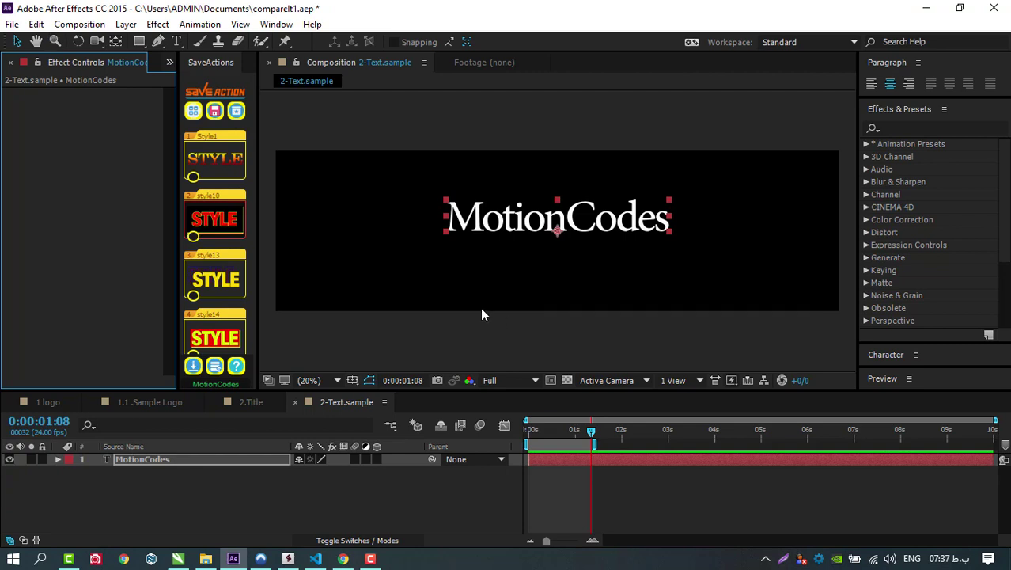
# Step: Try and undo the outlined style and style14, then apply the red-to-yellow gradient style
pyautogui.click(228, 289)
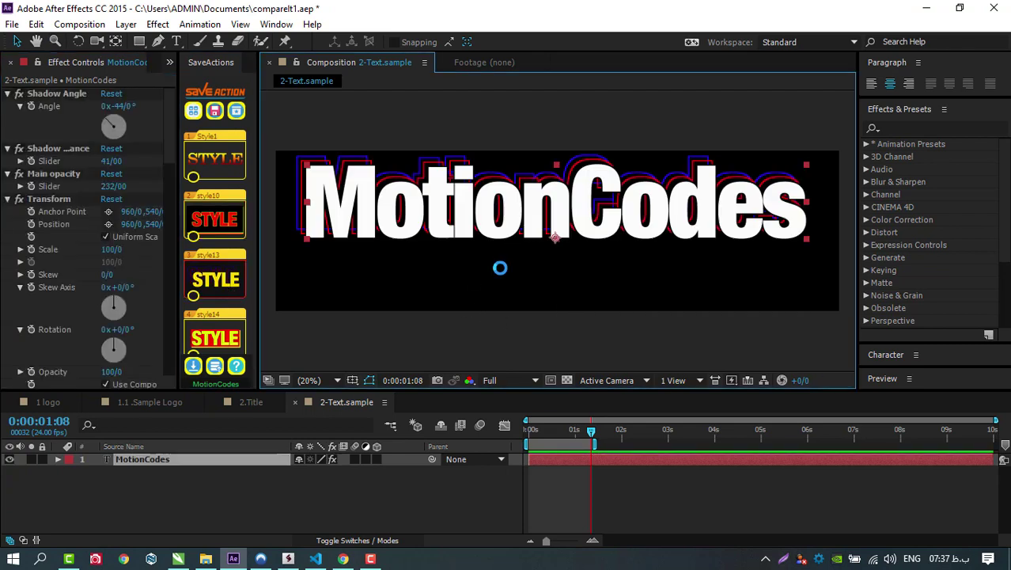
pyautogui.click(36, 24)
pyautogui.click(51, 38)
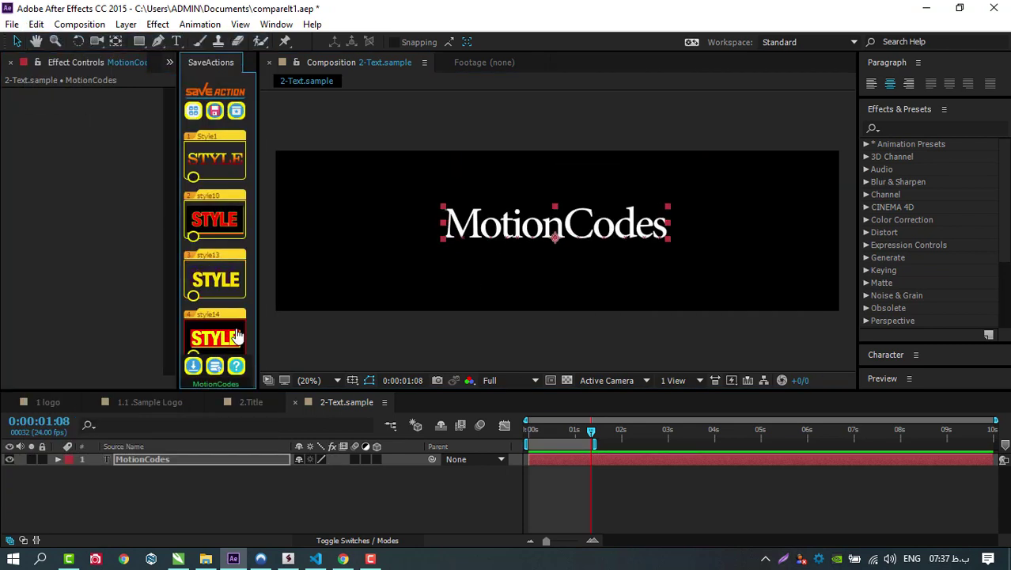
pyautogui.click(215, 338)
pyautogui.click(37, 24)
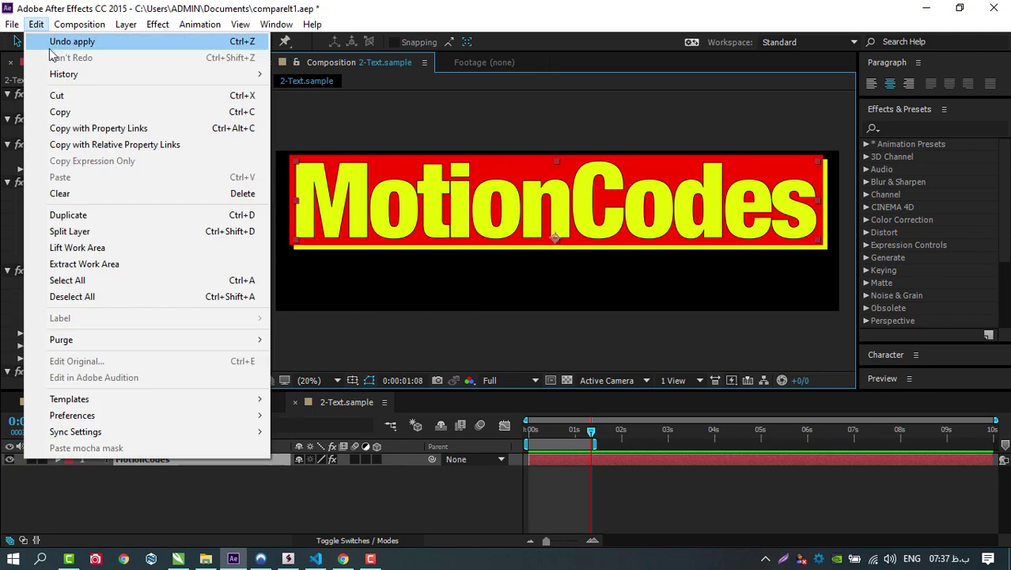
pyautogui.click(55, 39)
pyautogui.scroll(-5, 216, 336)
pyautogui.click(215, 336)
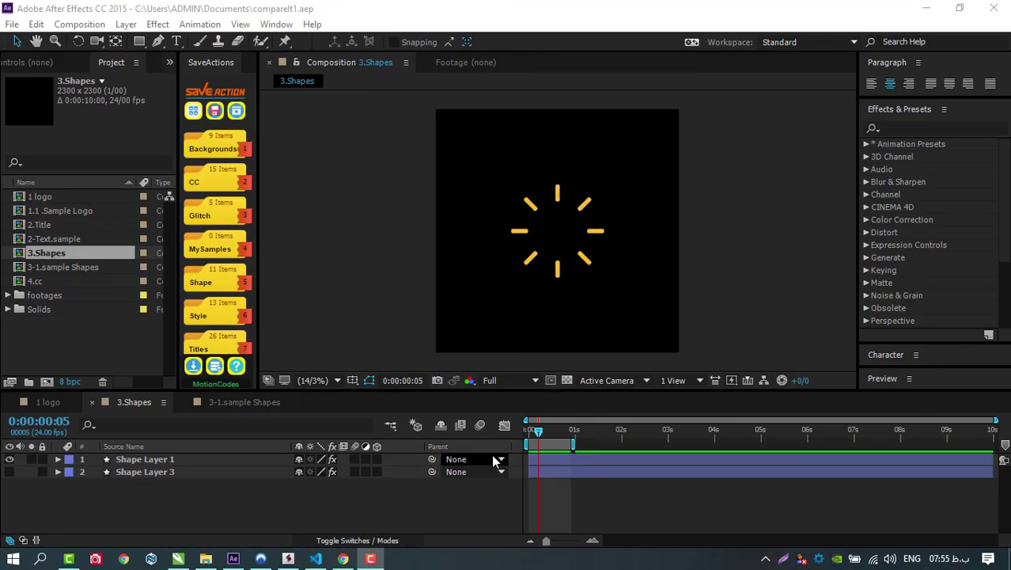
# Step: Scrub 3.Shapes back to frame 6, select Shape Layer 1, and tick Shapes in the save options
pyautogui.moveTo(538, 432); pyautogui.dragTo(550, 433)
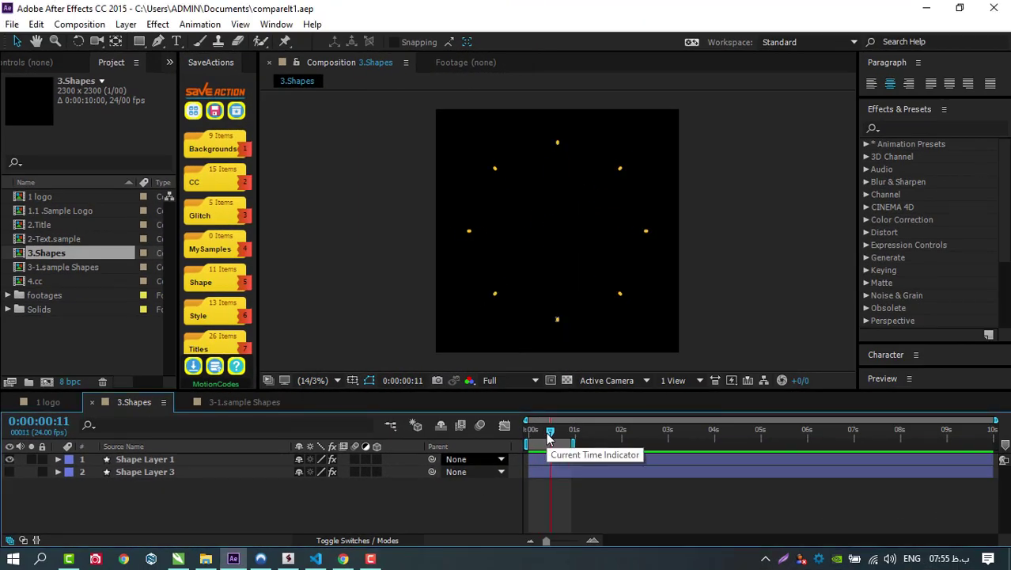
pyautogui.moveTo(549, 433); pyautogui.dragTo(540, 437)
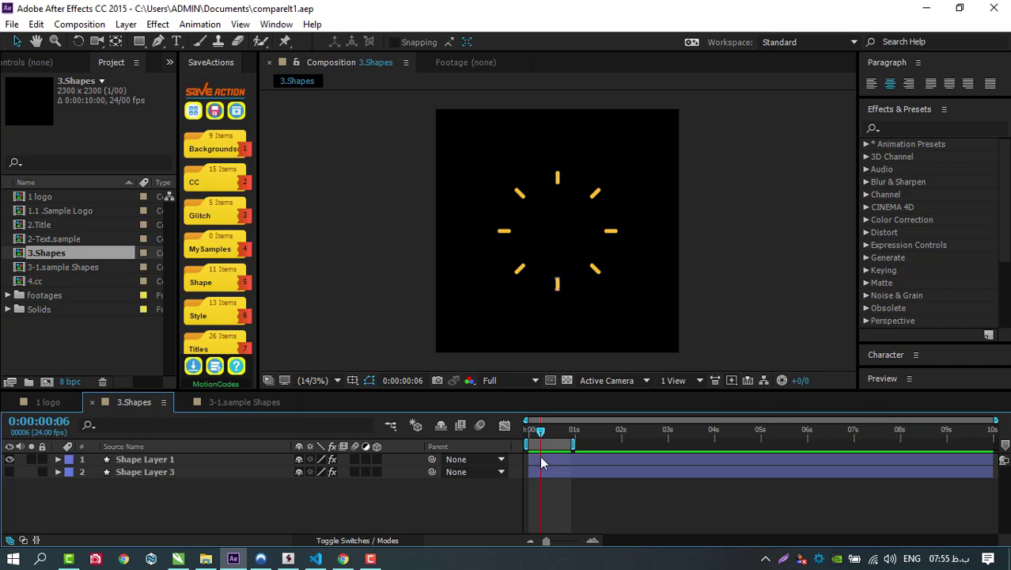
pyautogui.click(215, 110)
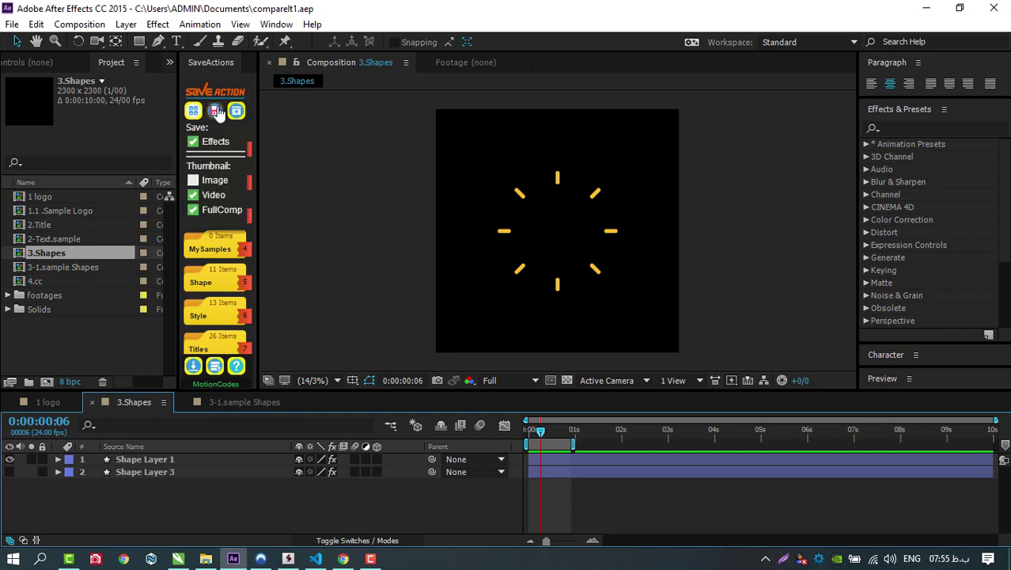
pyautogui.click(145, 459)
pyautogui.click(215, 110)
pyautogui.click(200, 187)
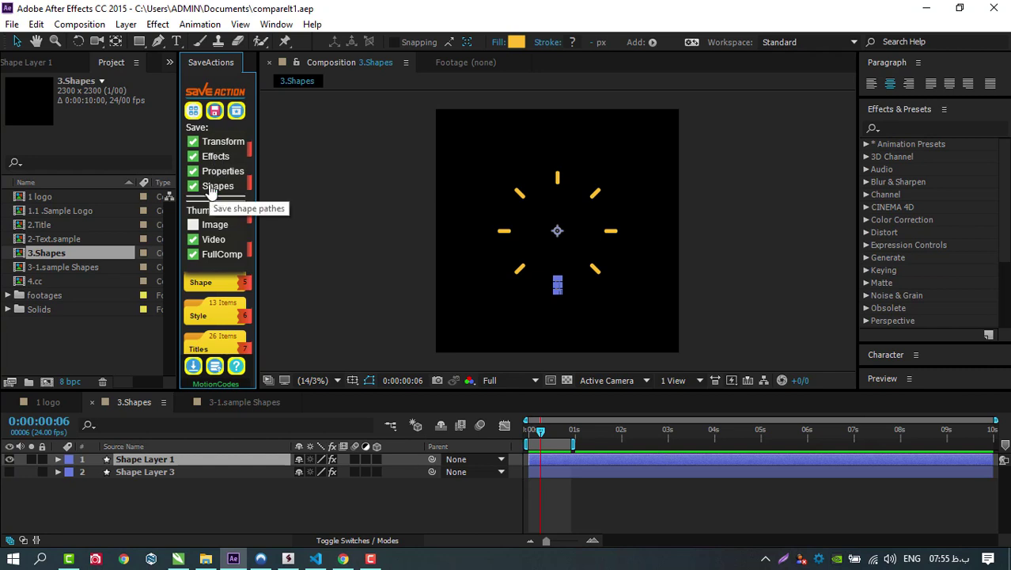
# Step: Save the layer's animation into the MySamples folder as shape1.ffx
pyautogui.click(214, 110)
pyautogui.doubleClick(578, 227)
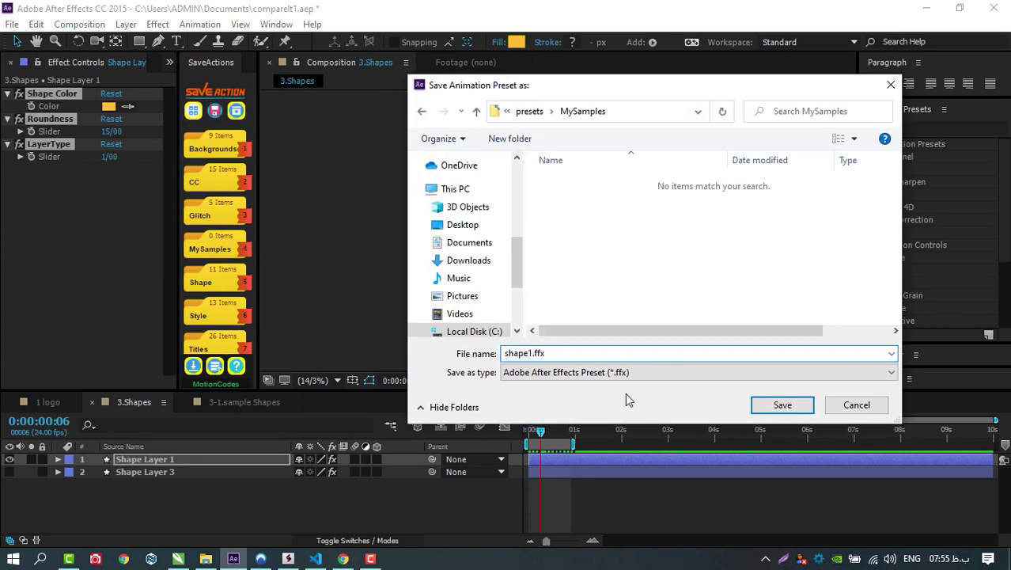
pyautogui.press('Return')
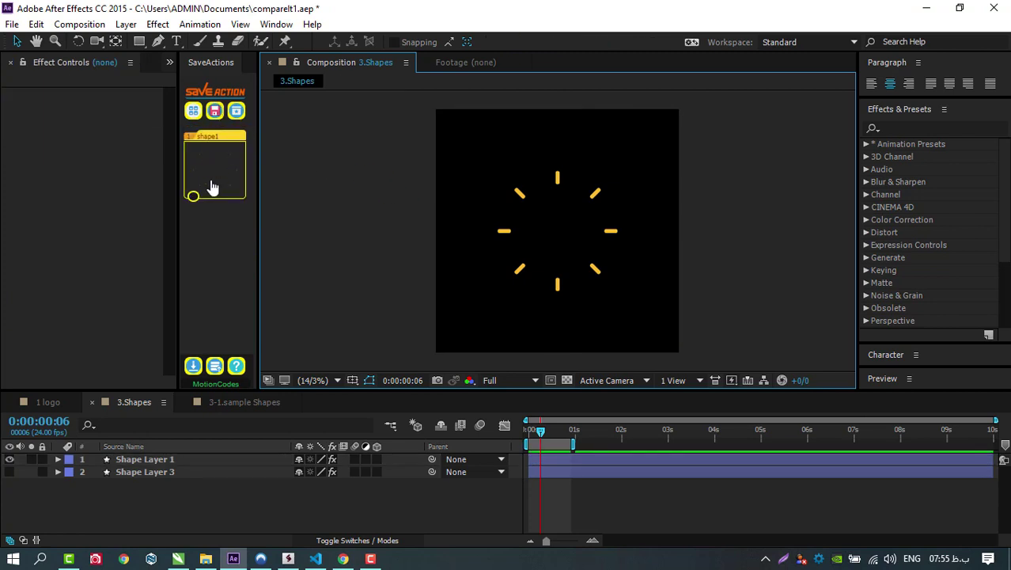
# Step: In 3-1.sample Shapes, apply shape1 to a full-frame rectangle, preview it, and delete it
pyautogui.click(243, 402)
pyautogui.doubleClick(139, 41)
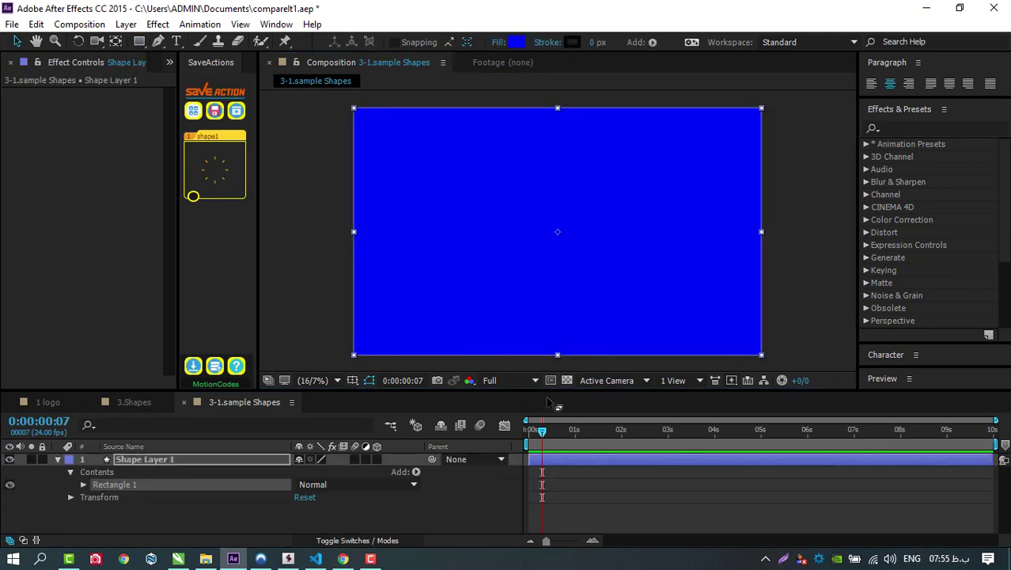
pyautogui.click(213, 177)
pyautogui.moveTo(529, 431); pyautogui.dragTo(572, 436)
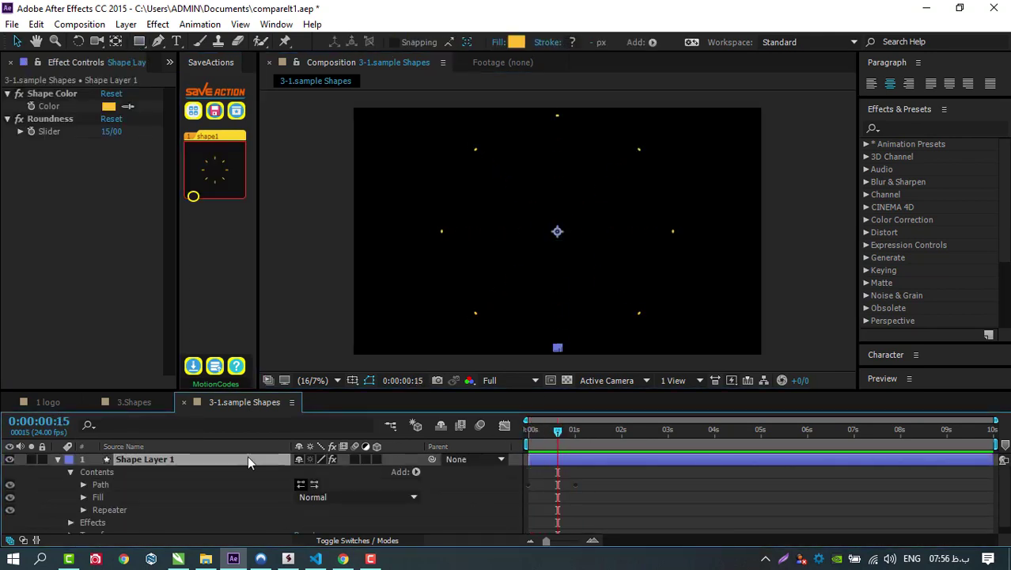
pyautogui.press('Delete')
# Step: Add shape1 as new layers starting at two different times
pyautogui.click(583, 430)
pyautogui.click(210, 178)
pyautogui.click(622, 431)
pyautogui.click(557, 241)
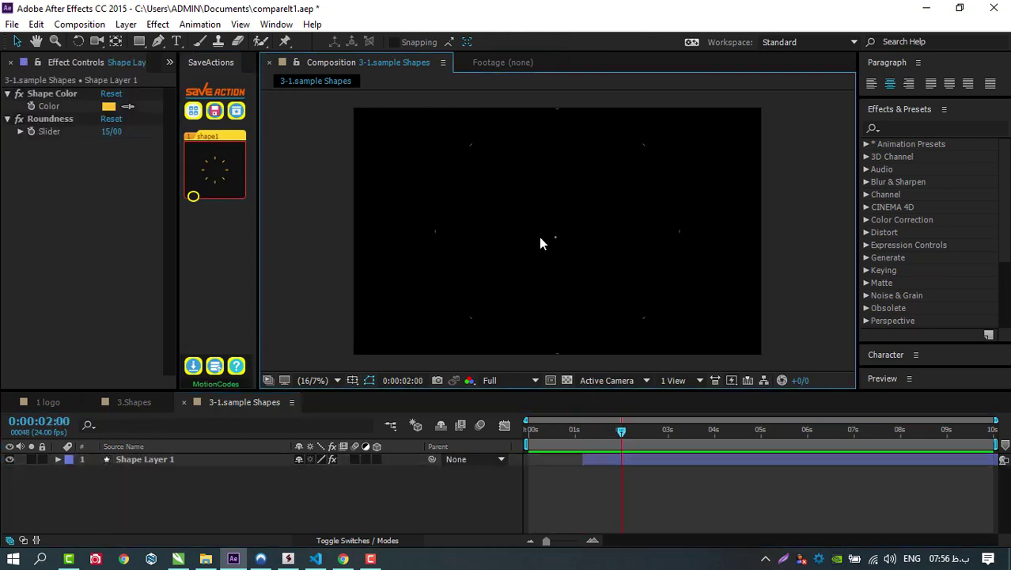
pyautogui.click(148, 458)
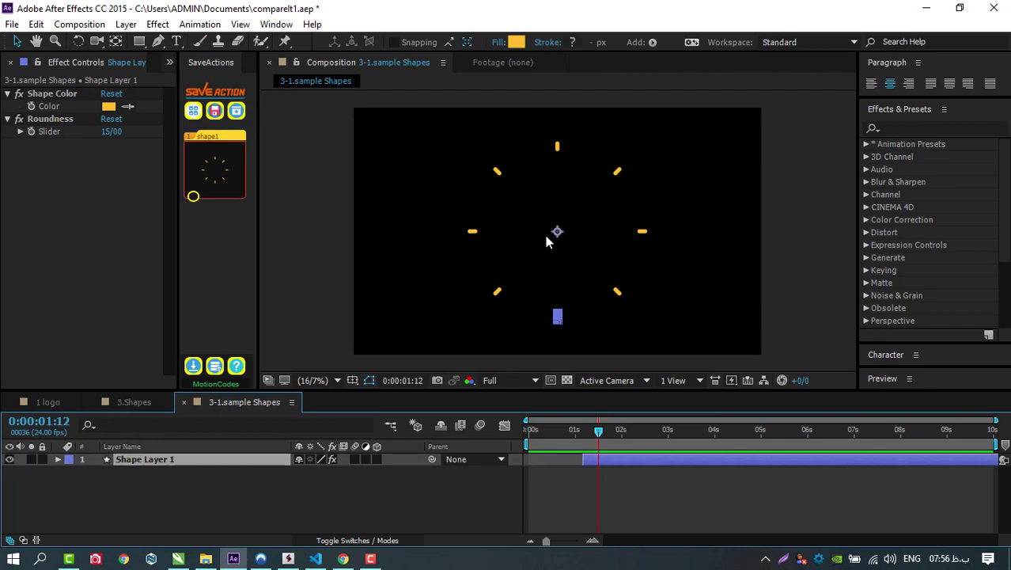
pyautogui.click(646, 431)
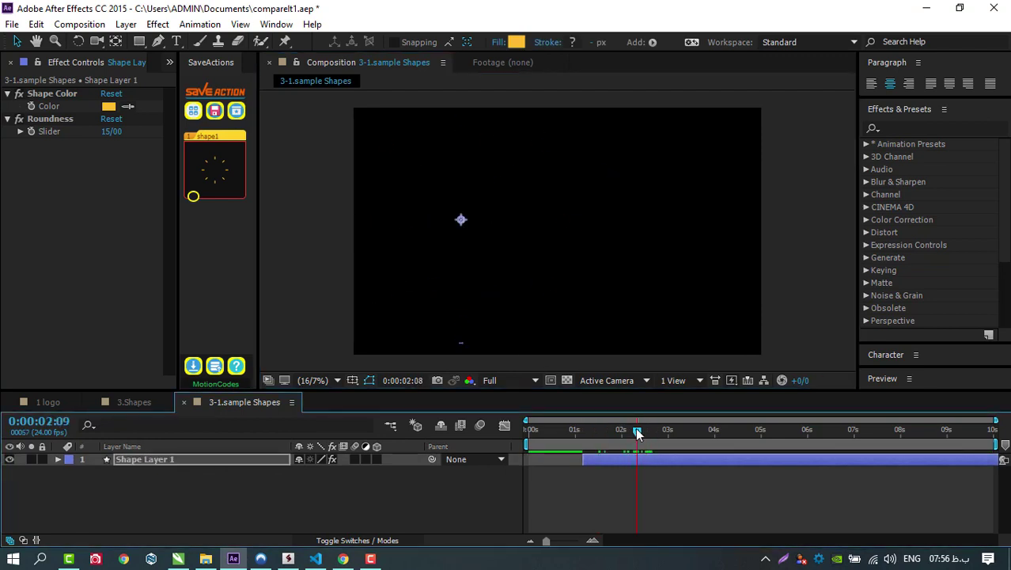
pyautogui.moveTo(635, 433); pyautogui.dragTo(639, 431)
pyautogui.click(214, 167)
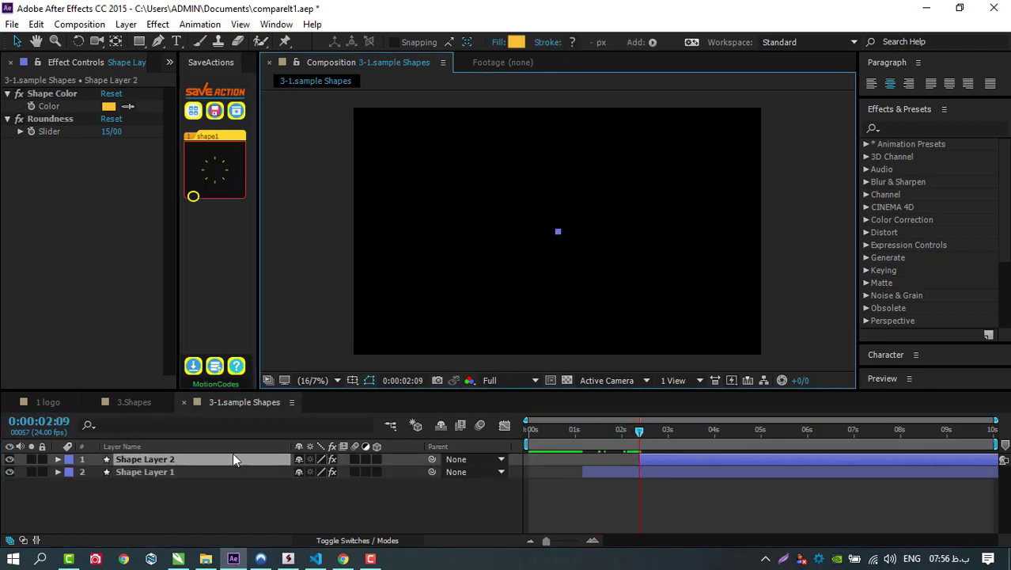
# Step: At 0:00:02:14 change the Shape Color to cyan, then select both shape layers
pyautogui.click(650, 431)
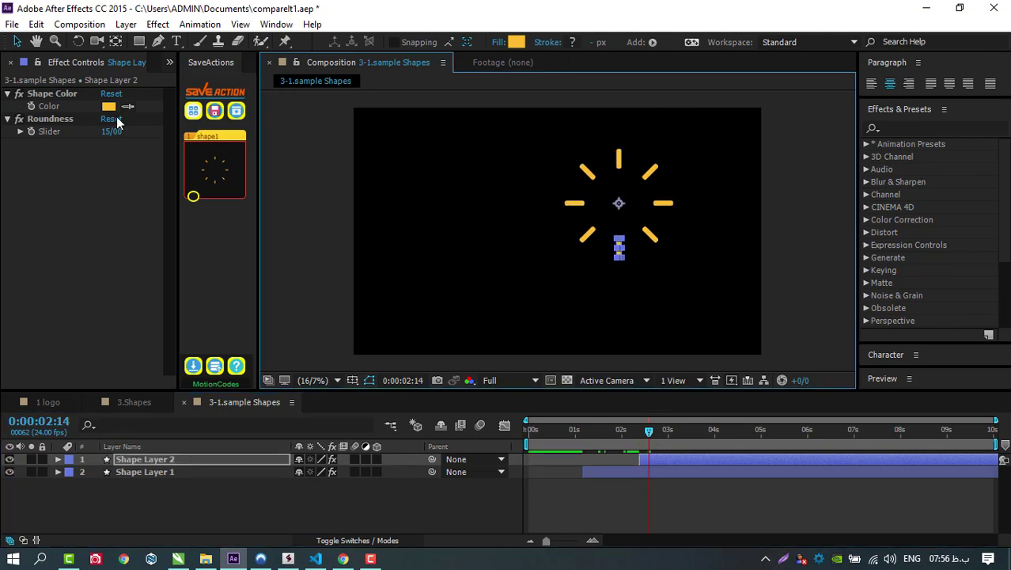
pyautogui.click(109, 106)
pyautogui.click(282, 442)
pyautogui.click(402, 351)
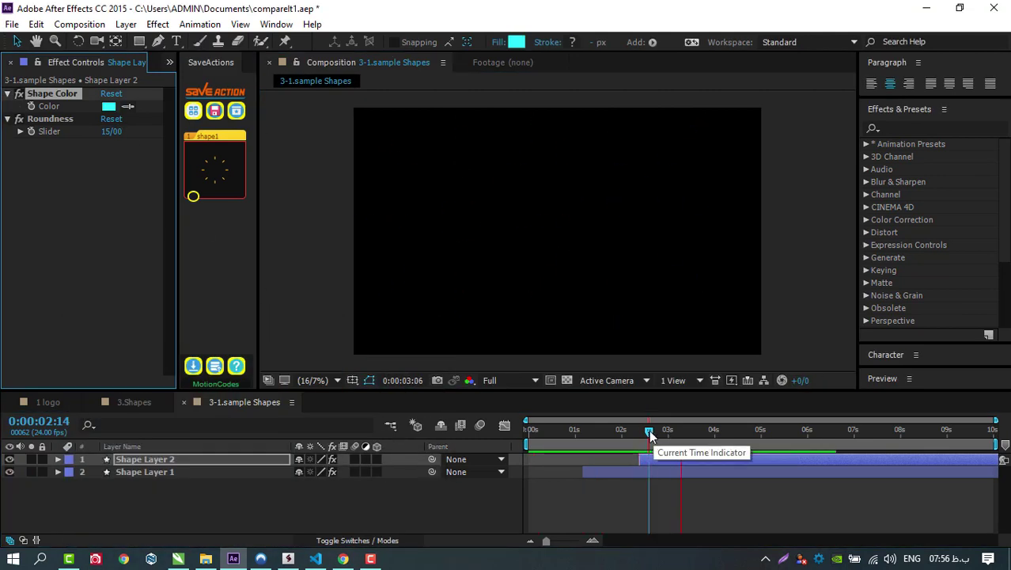
pyautogui.moveTo(203, 504); pyautogui.dragTo(108, 450)
# Step: Delete the test layers, then remove Shape Layer 1 from 3.Shapes and go to frame 5
pyautogui.press('Delete')
pyautogui.click(130, 402)
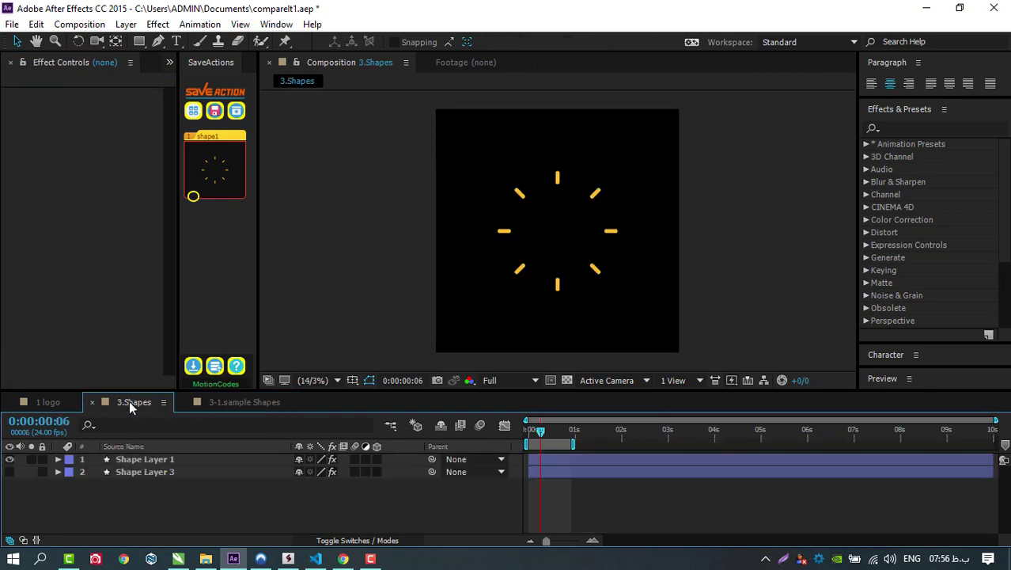
pyautogui.click(122, 459)
pyautogui.press('Delete')
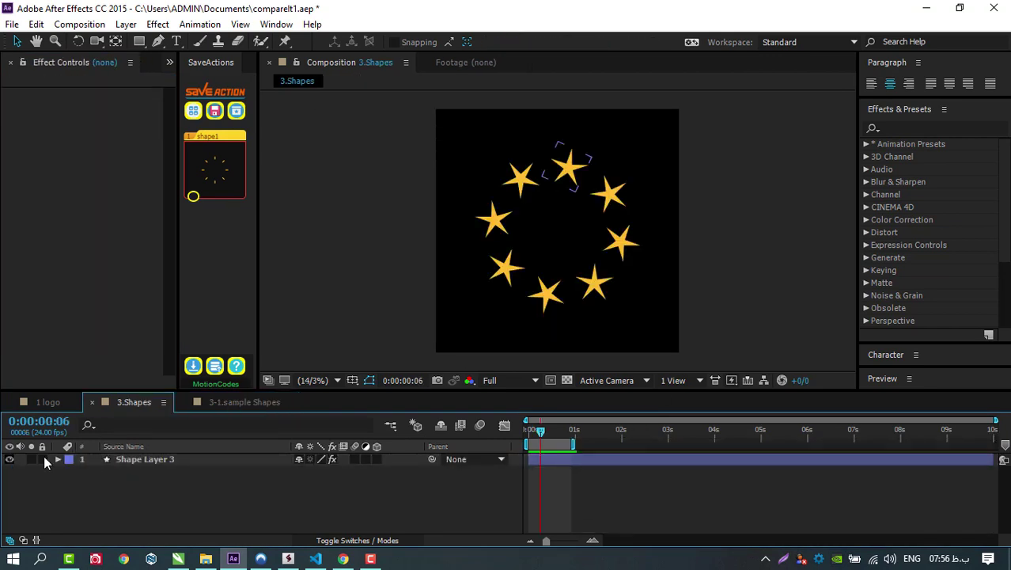
pyautogui.moveTo(529, 438); pyautogui.dragTo(539, 434)
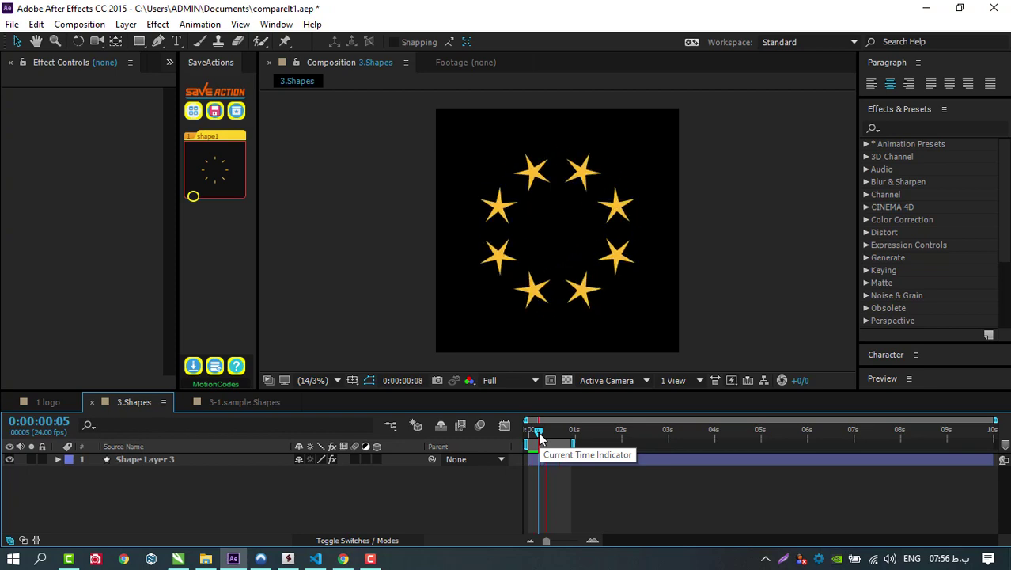
# Step: Save Shape Layer 3 without shape paths as shape2.ffx in MySamples
pyautogui.click(186, 459)
pyautogui.click(214, 111)
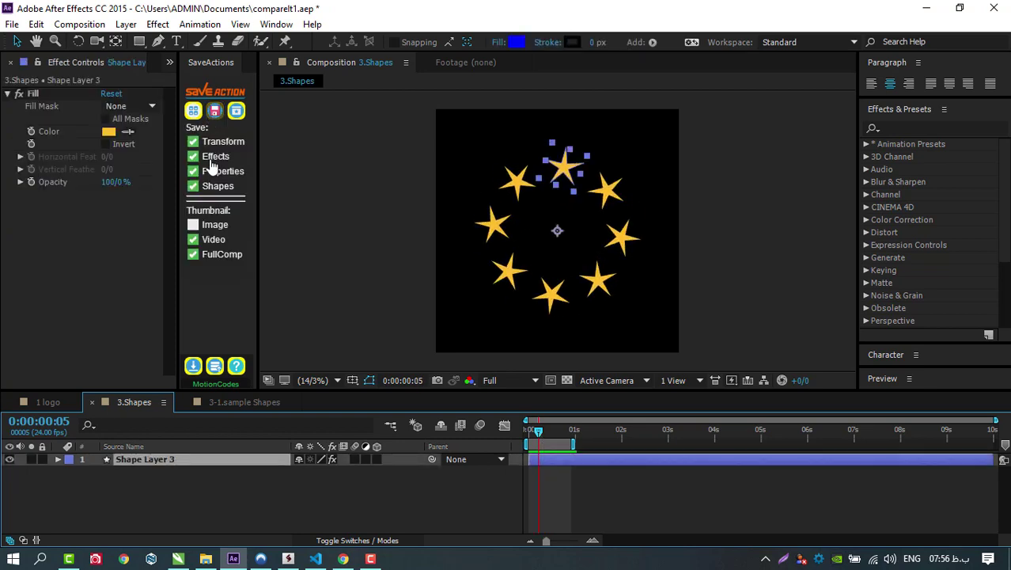
pyautogui.click(193, 186)
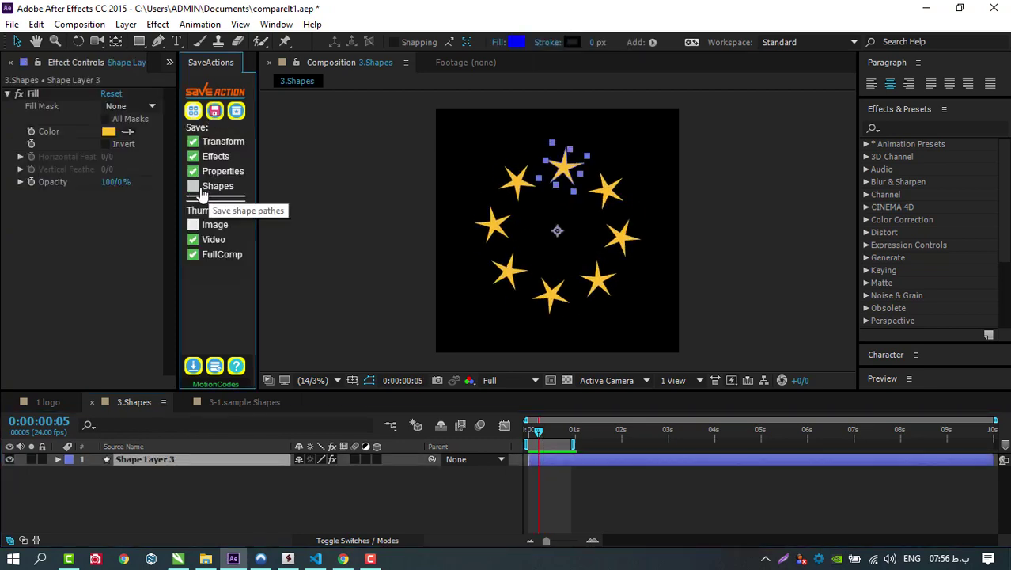
pyautogui.click(212, 115)
pyautogui.doubleClick(590, 228)
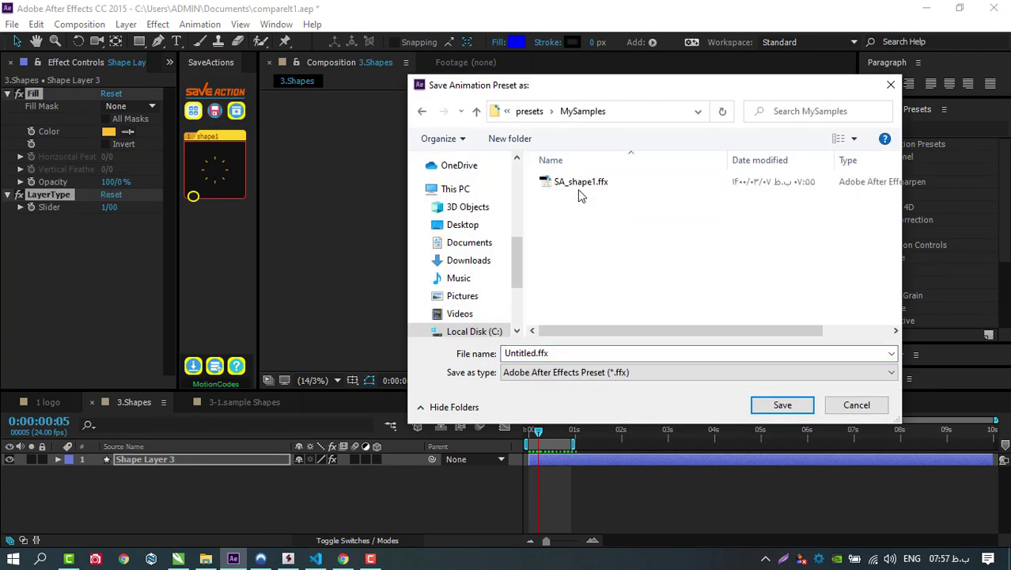
pyautogui.click(580, 181)
pyautogui.moveTo(522, 353); pyautogui.dragTo(505, 353)
pyautogui.press('BackSpace')
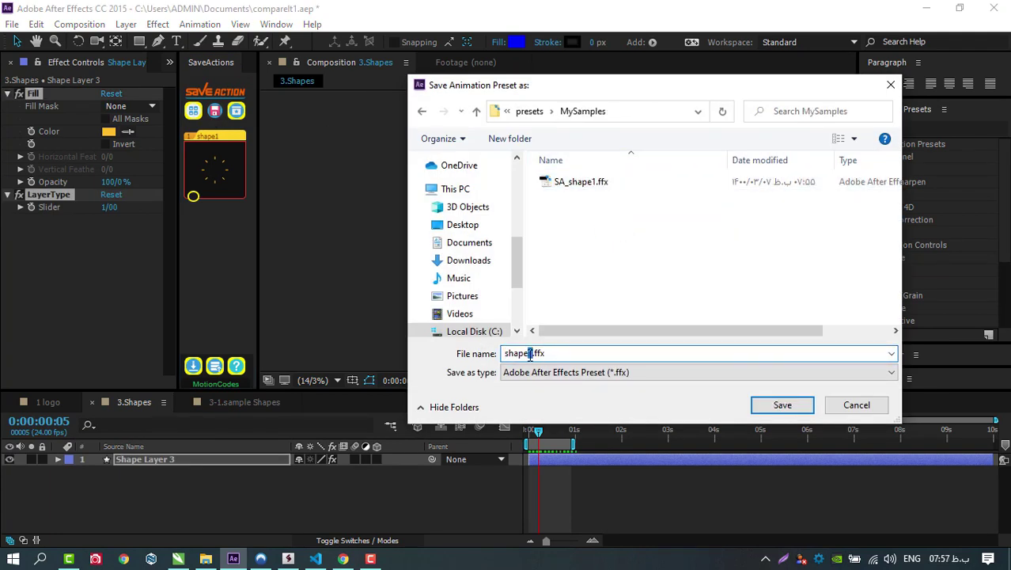
pyautogui.click(783, 405)
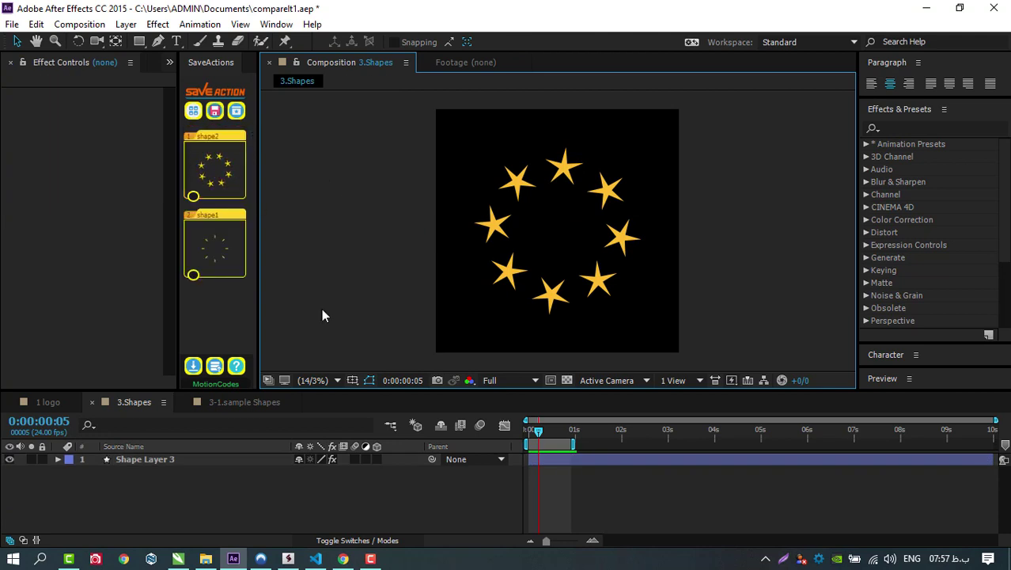
# Step: Draw a three-point triangle shape in the 3-1.sample Shapes composition
pyautogui.click(237, 401)
pyautogui.click(158, 42)
pyautogui.click(598, 153)
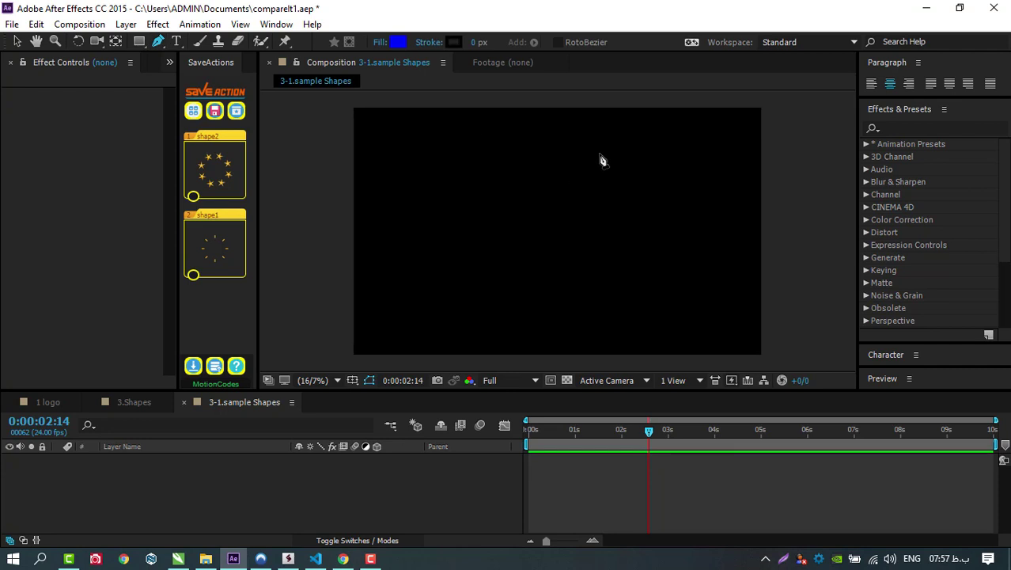
pyautogui.click(620, 176)
pyautogui.click(590, 173)
pyautogui.click(599, 153)
pyautogui.press('v')
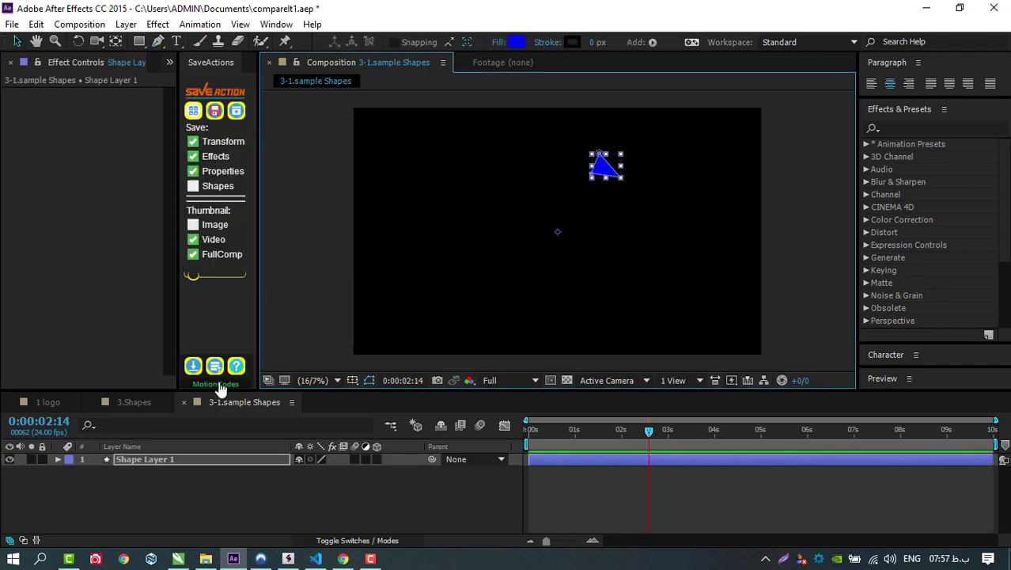
# Step: Apply the shape2 animation to the triangle at 0:00:01:23 and preview it
pyautogui.click(622, 431)
pyautogui.click(236, 110)
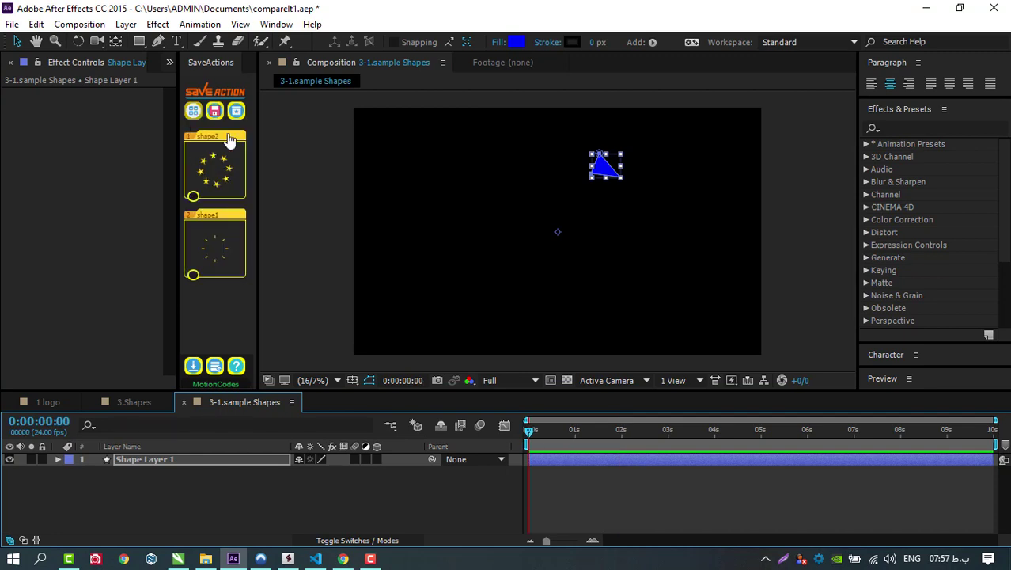
pyautogui.click(216, 189)
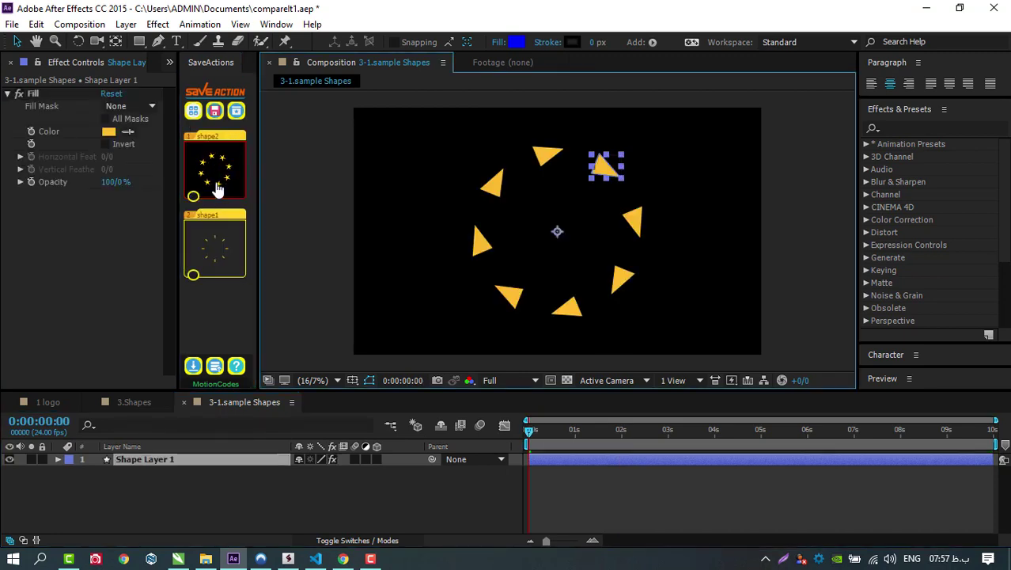
pyautogui.press('space')
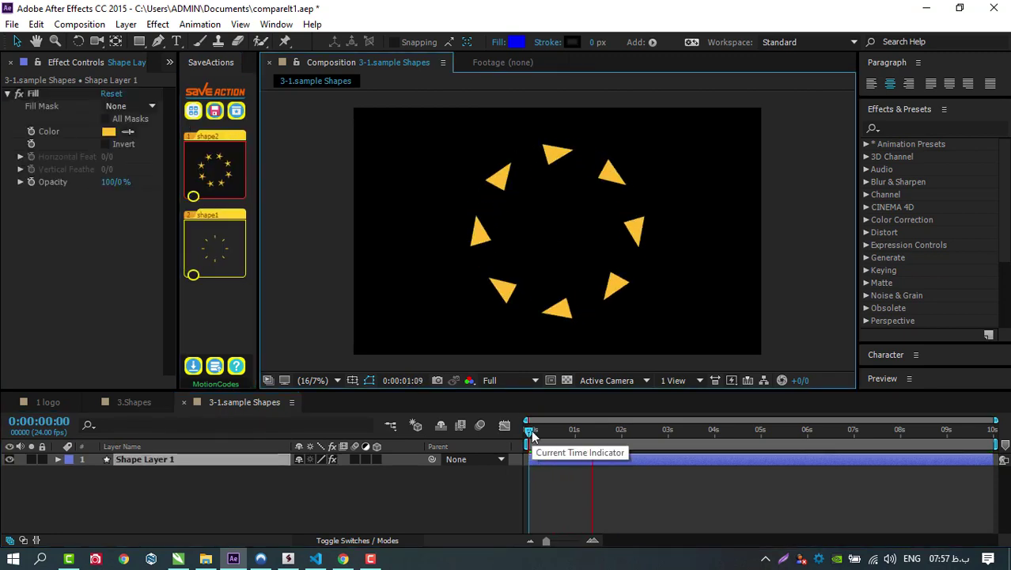
pyautogui.press('space')
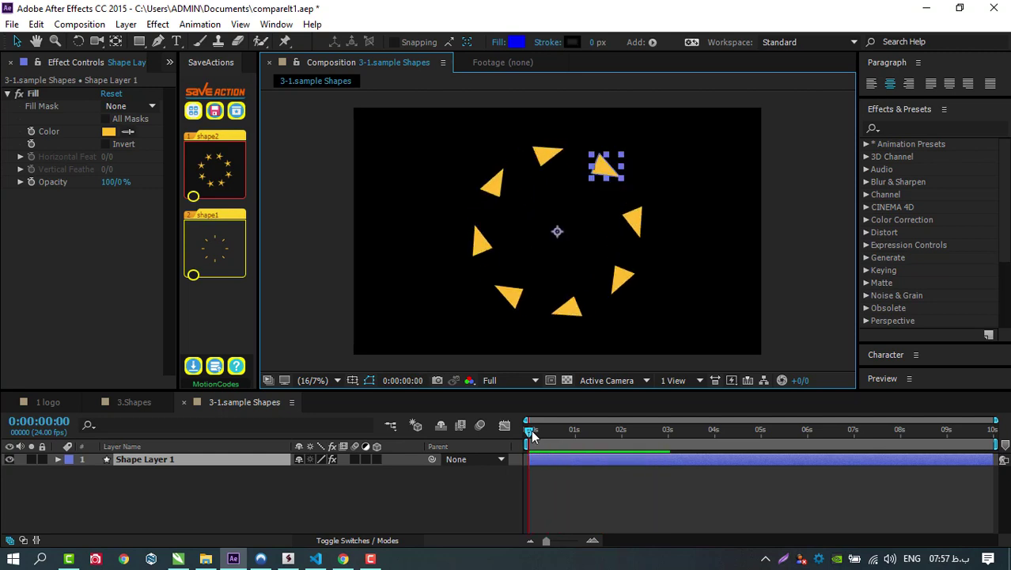
# Step: Delete Shape Layer 1 and open the Shape preset category
pyautogui.click(175, 459)
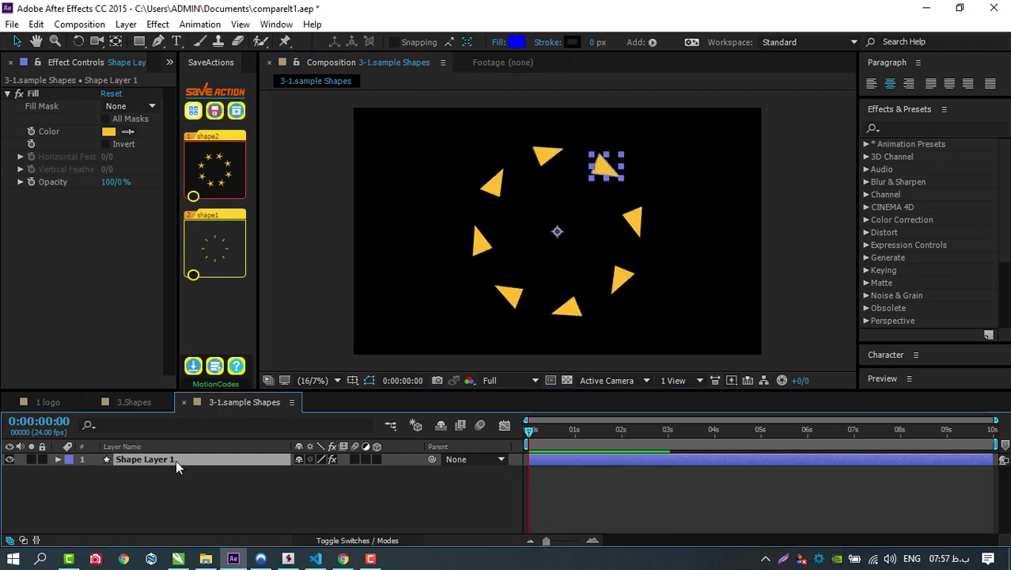
pyautogui.press('Delete')
pyautogui.click(192, 112)
pyautogui.click(199, 283)
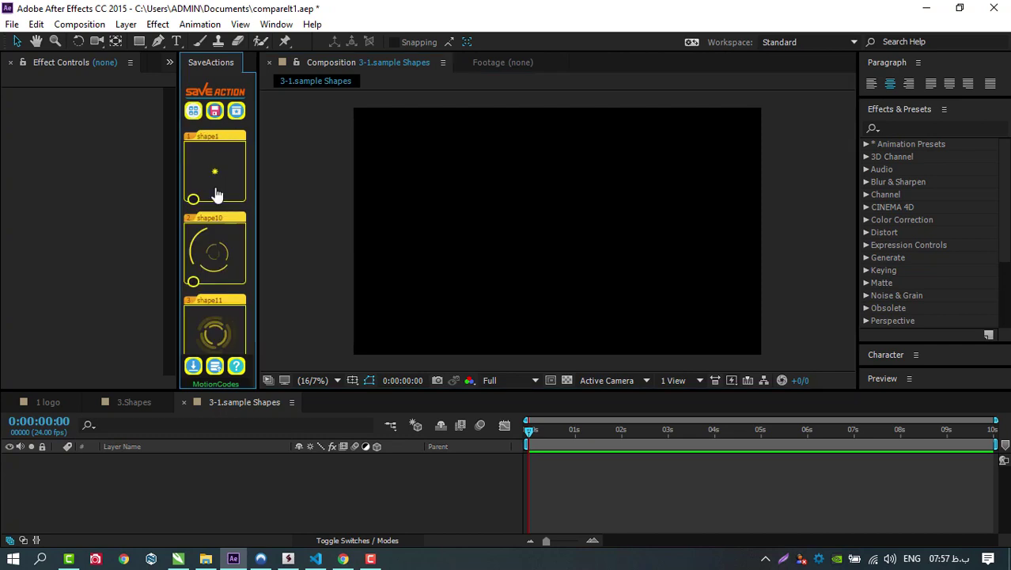
# Step: Try the shape11 animation, then delete its layer
pyautogui.click(224, 332)
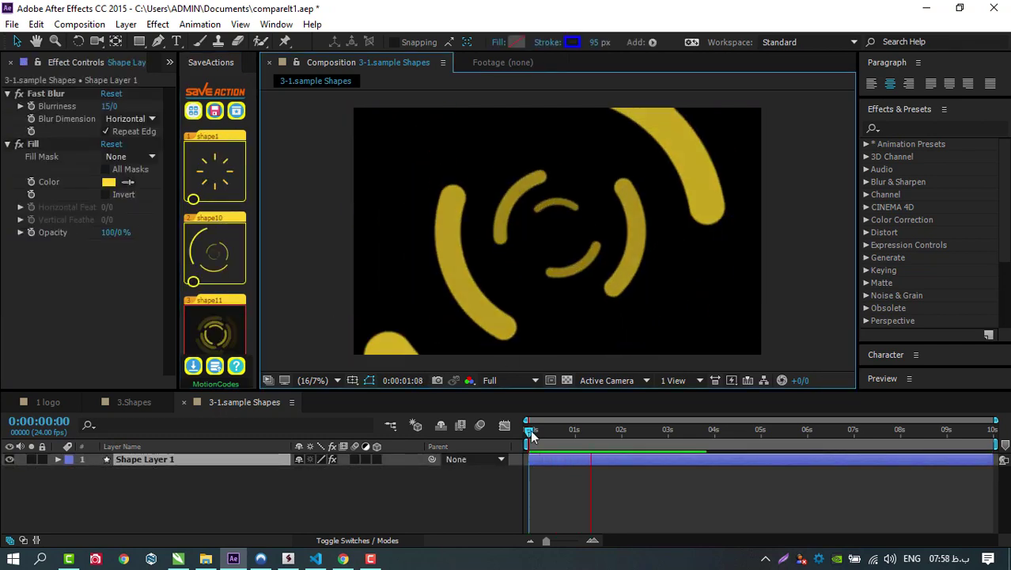
pyautogui.click(326, 460)
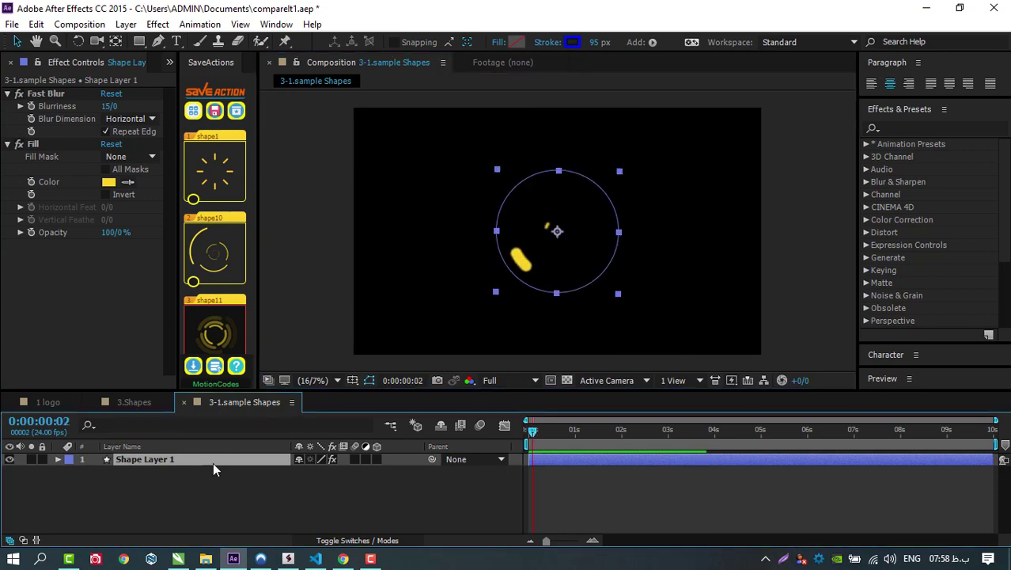
pyautogui.press('Delete')
# Step: Add the shape4 ring, set its Size to 45 at 0:00:00:15, and move it lower left
pyautogui.scroll(-3, 204, 313)
pyautogui.scroll(-1, 218, 300)
pyautogui.scroll(-1, 221, 293)
pyautogui.click(214, 204)
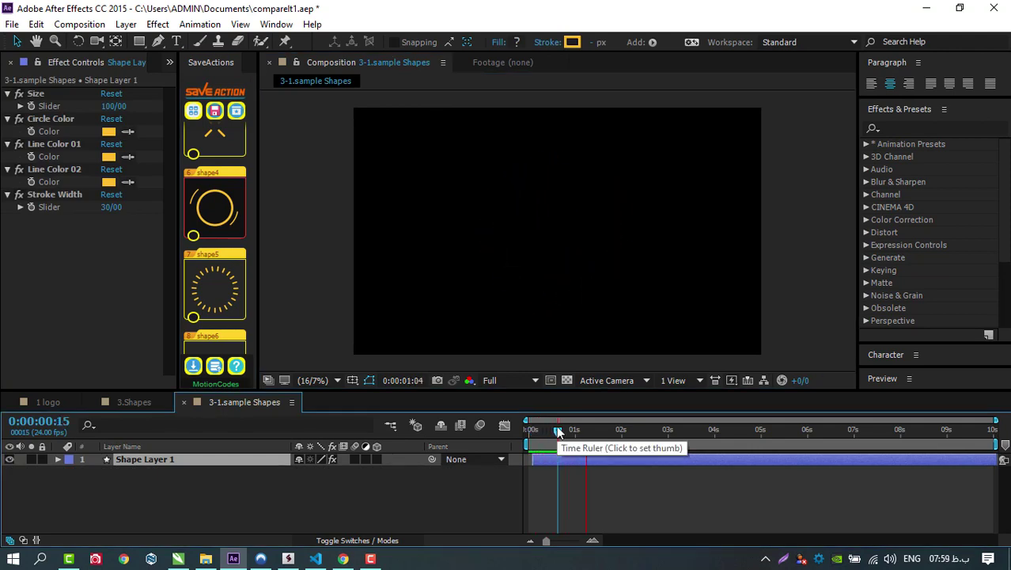
pyautogui.click(557, 431)
pyautogui.moveTo(113, 106); pyautogui.dragTo(71, 106)
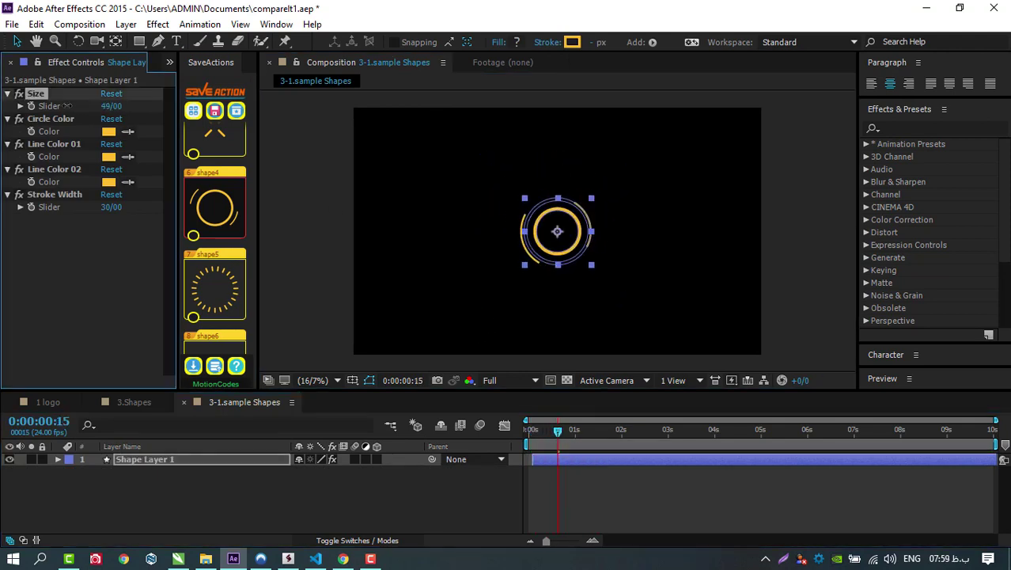
pyautogui.moveTo(557, 241)
pyautogui.mouseDown()
pyautogui.moveTo(458, 294)
pyautogui.moveTo(394, 261)
pyautogui.mouseUp()
pyautogui.click(450, 200)
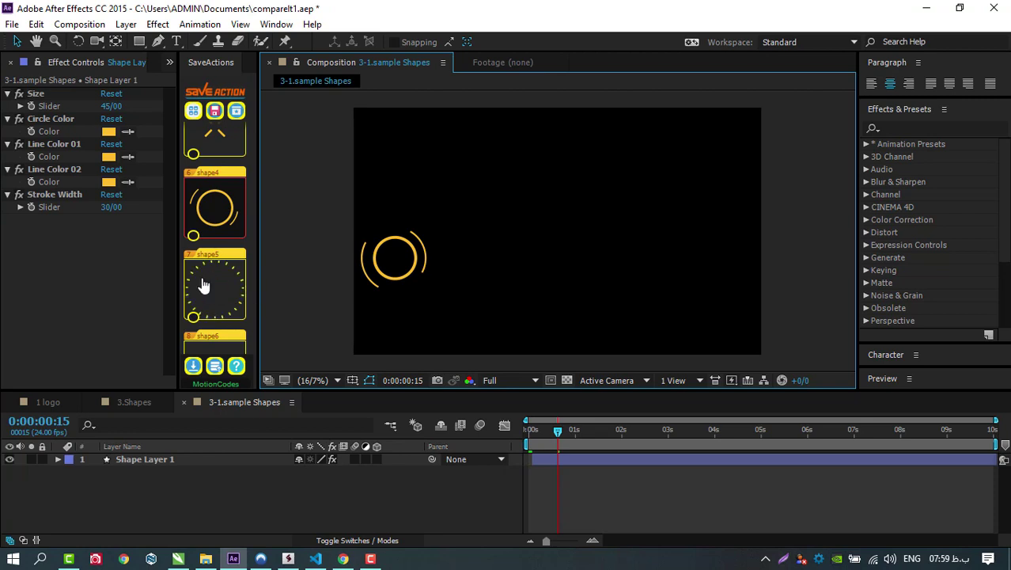
# Step: Add the shape9 dot burst and reveal its Scale at 0:00:01:23 to enlarge it
pyautogui.scroll(-1, 206, 273)
pyautogui.scroll(-1, 214, 238)
pyautogui.scroll(-1, 219, 194)
pyautogui.scroll(-1, 218, 190)
pyautogui.moveTo(215, 313)
pyautogui.click(223, 324)
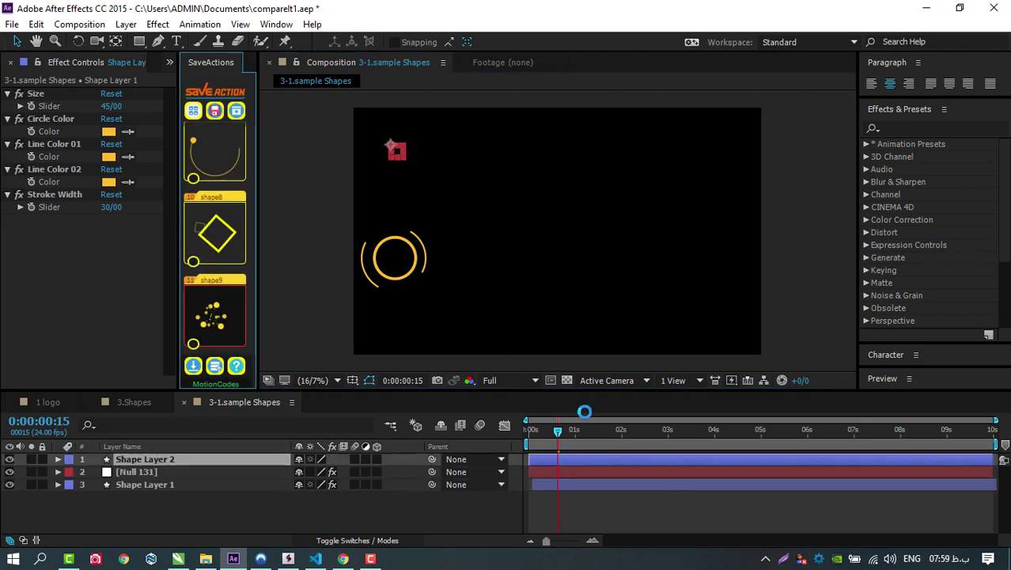
pyautogui.moveTo(557, 431); pyautogui.dragTo(621, 430)
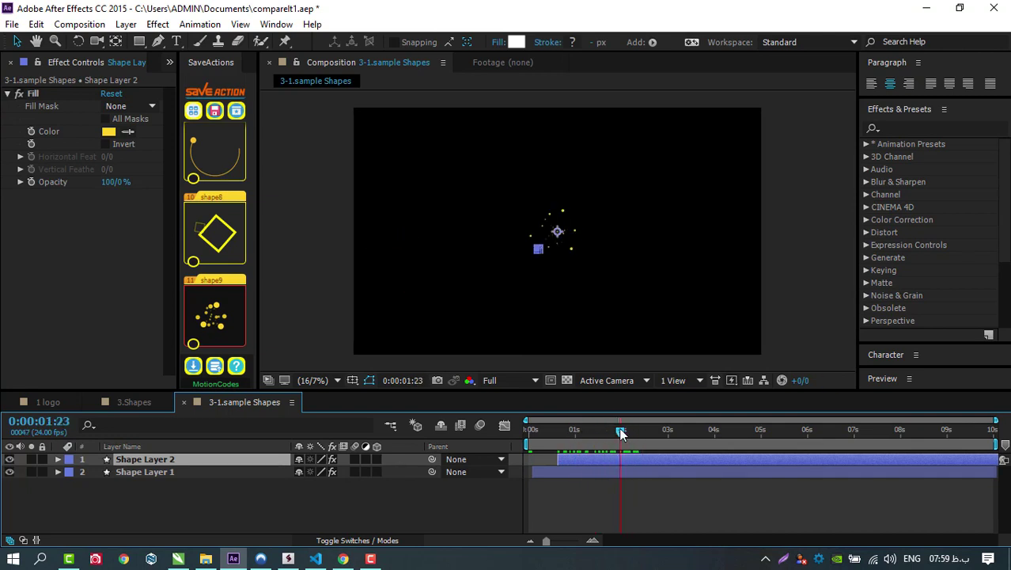
pyautogui.press('s')
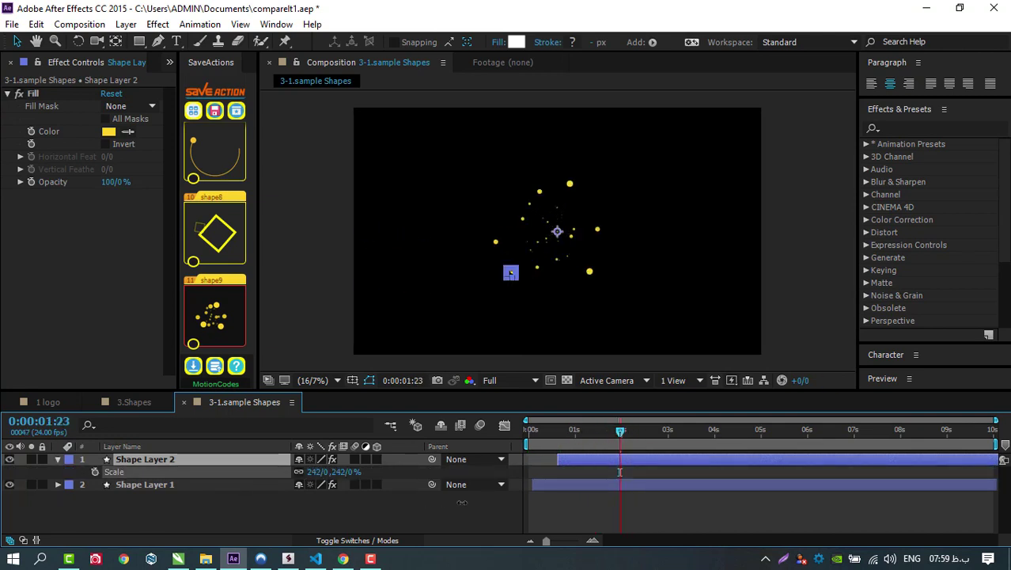
pyautogui.moveTo(589, 426); pyautogui.dragTo(639, 427)
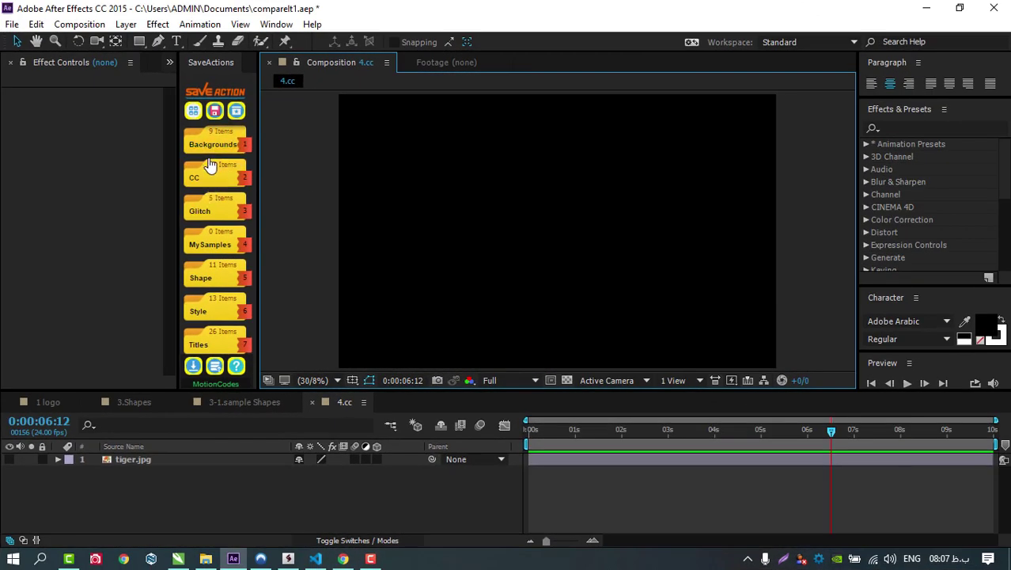
# Step: Preview the gradient background, try the Dark background, and delete the solid layers
pyautogui.click(212, 144)
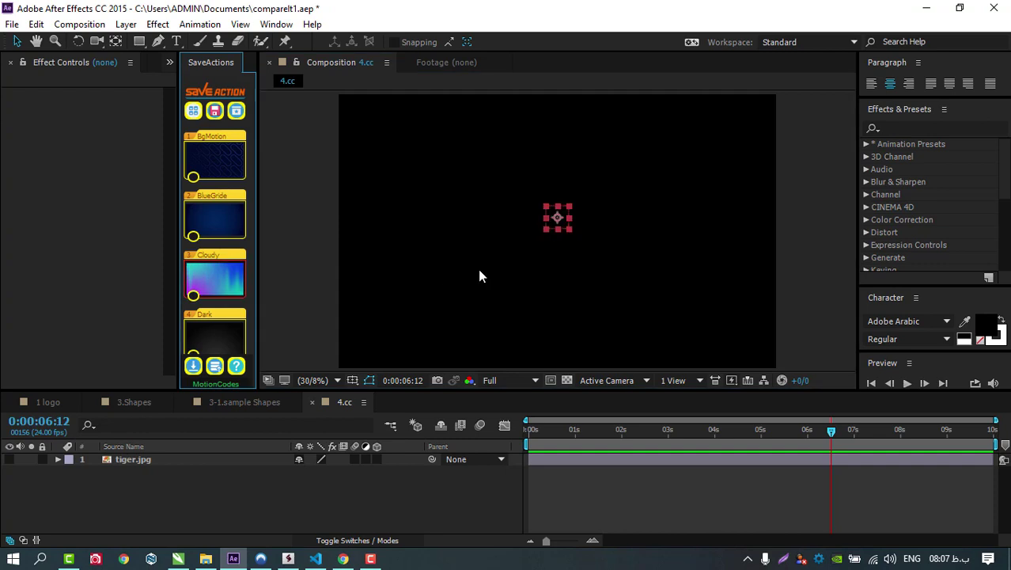
pyautogui.click(949, 465)
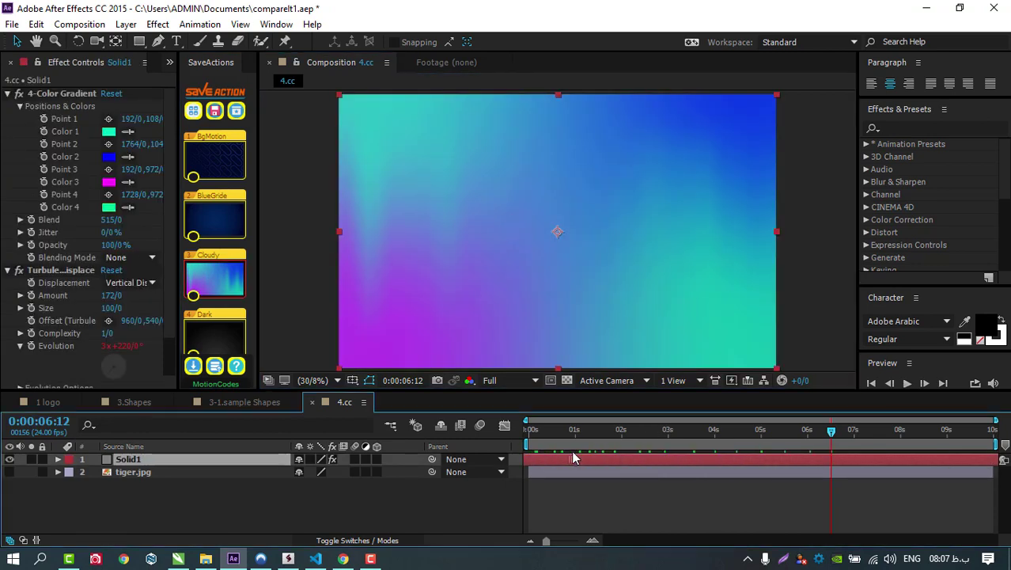
pyautogui.press('space')
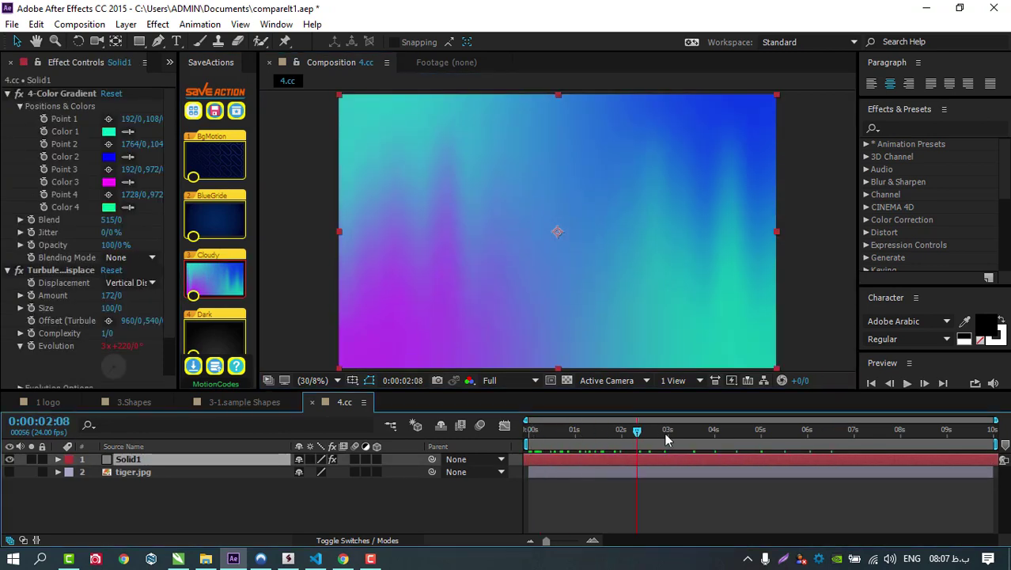
pyautogui.scroll(-3, 214, 238)
pyautogui.click(222, 198)
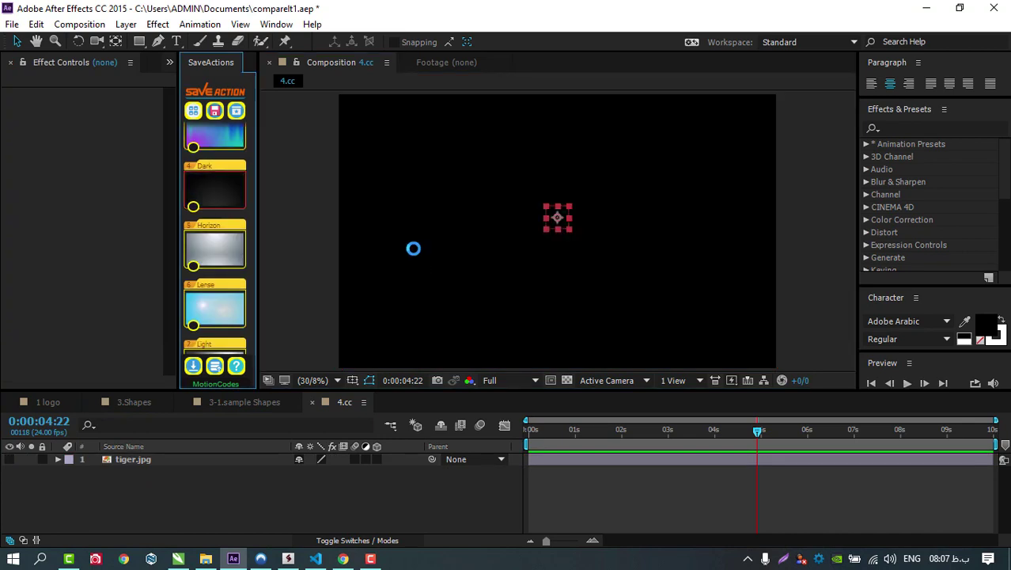
pyautogui.press('Delete')
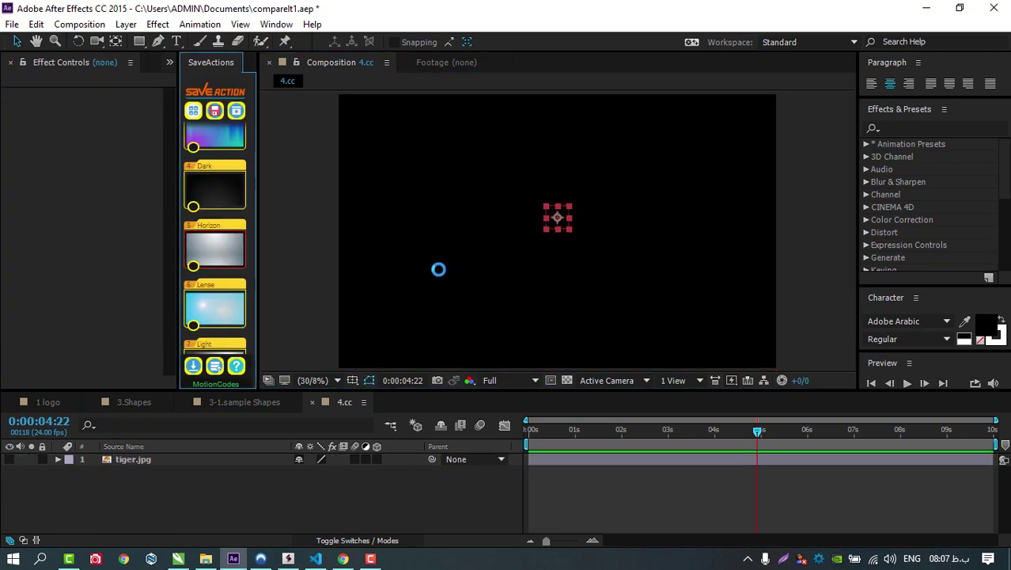
pyautogui.press('Delete')
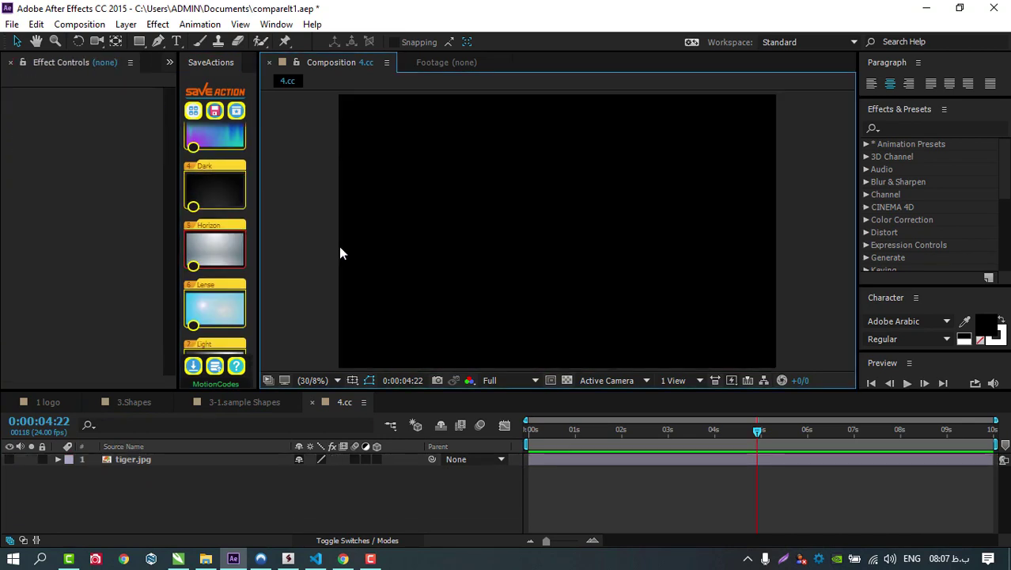
# Step: Try and delete the Light background, then make tiger.jpg visible
pyautogui.scroll(-2, 247, 255)
pyautogui.click(240, 219)
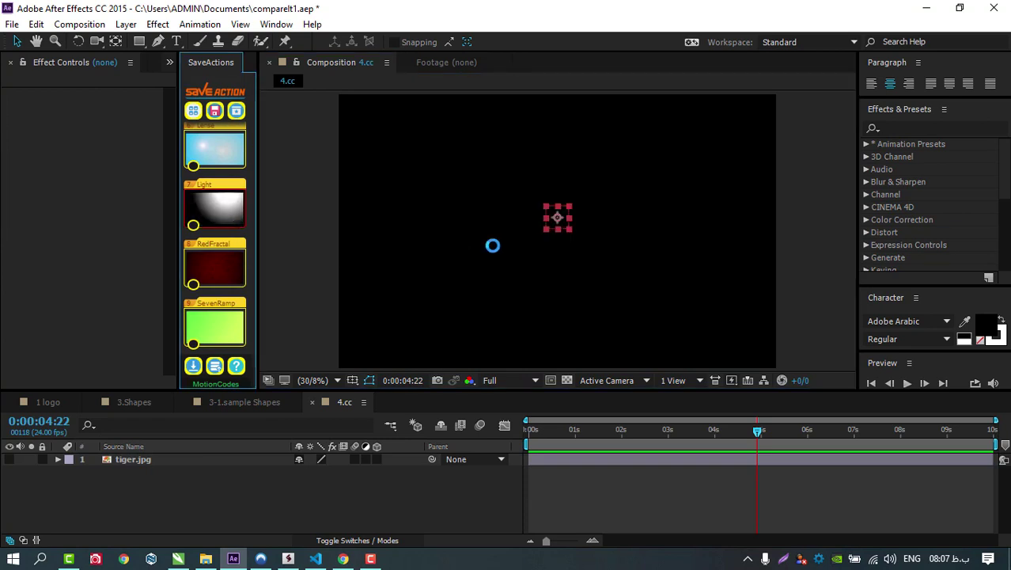
pyautogui.press('Delete')
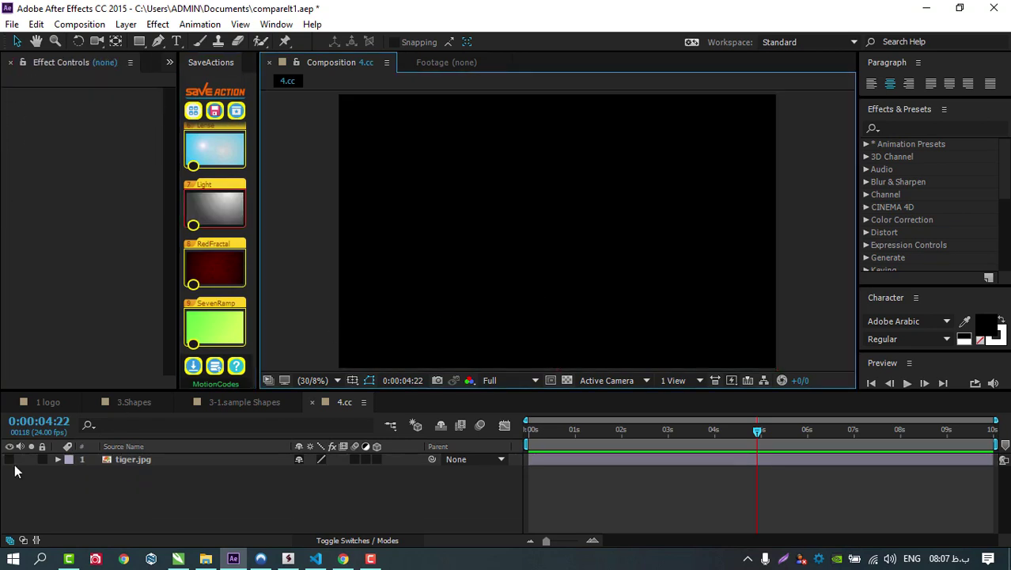
pyautogui.click(10, 459)
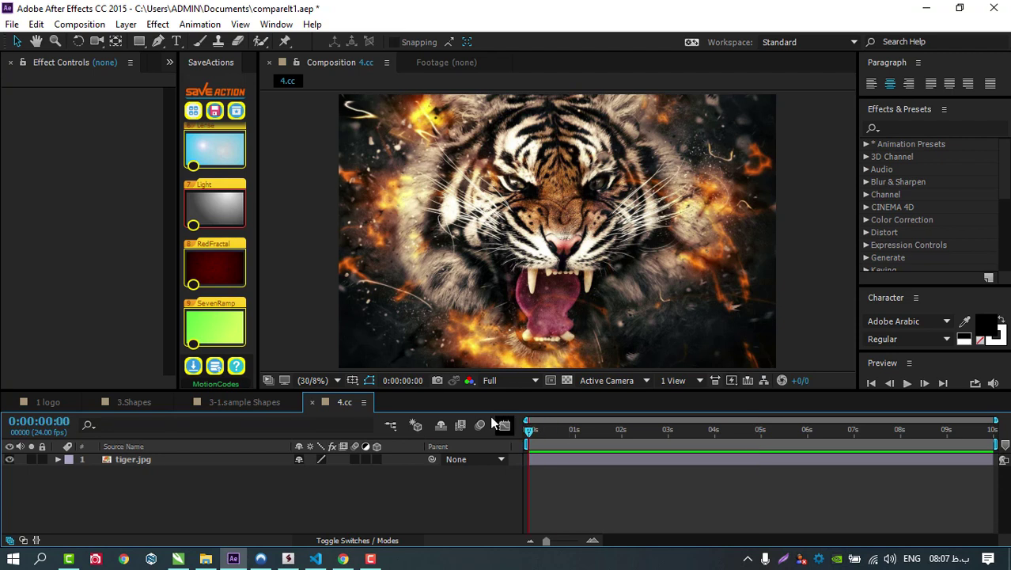
# Step: Apply CC presets 1 and 10 to tiger.jpg, then clear the sepia grade
pyautogui.click(193, 110)
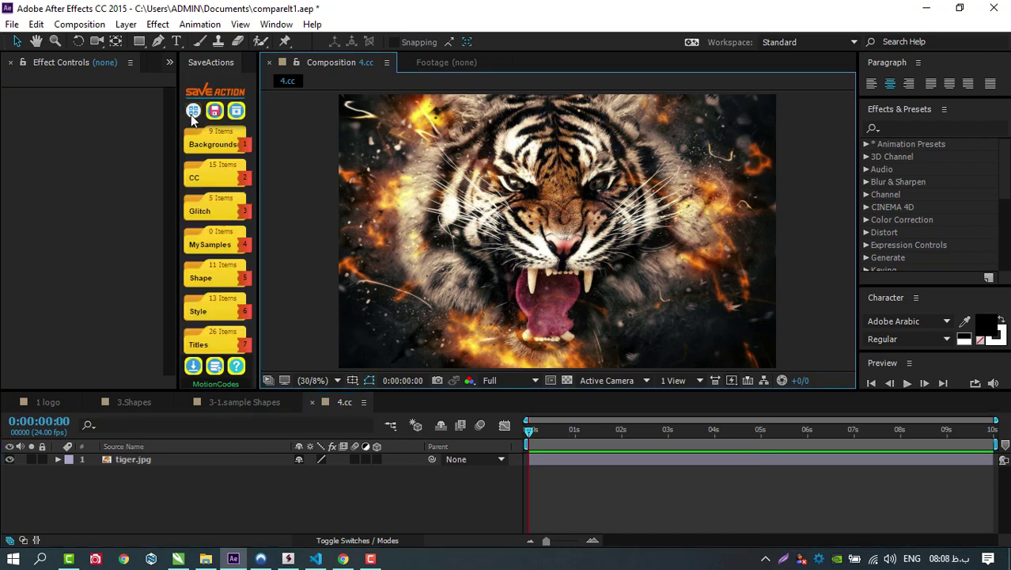
pyautogui.click(218, 173)
pyautogui.click(218, 173)
pyautogui.moveTo(214, 215)
pyautogui.click(227, 213)
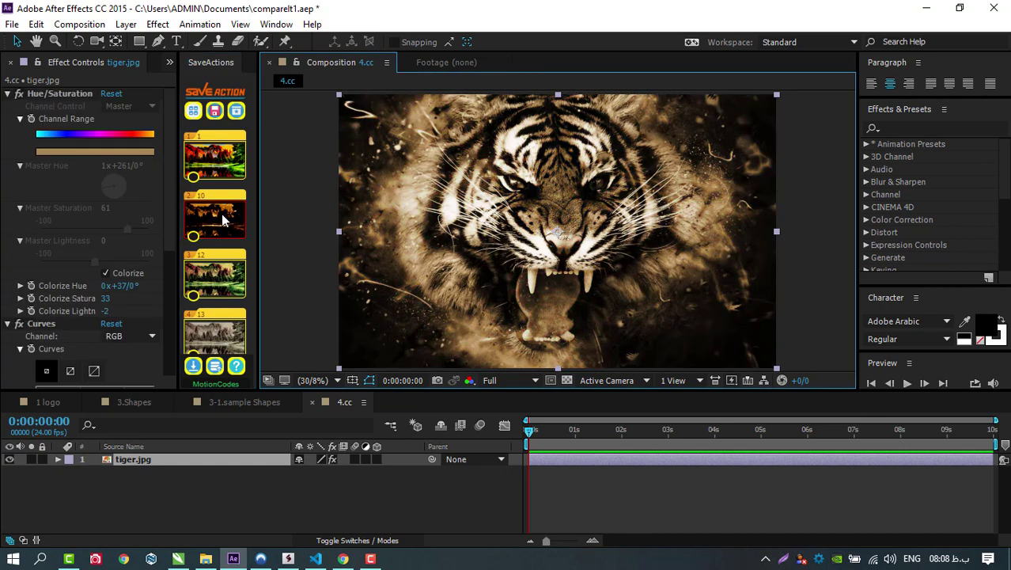
pyautogui.scroll(-2, 223, 213)
pyautogui.hotkey('ctrl', 'shift', 'e')
# Step: Try sepia and fiery red-orange grades, ending with the black-and-white Curves preset
pyautogui.click(221, 213)
pyautogui.scroll(2, 220, 237)
pyautogui.scroll(3, 219, 265)
pyautogui.click(218, 264)
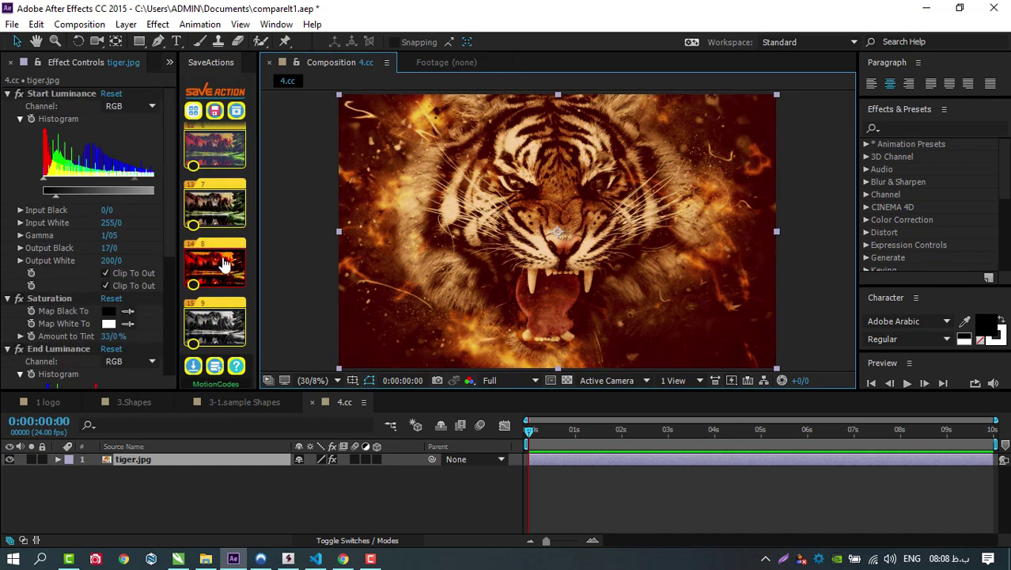
pyautogui.click(214, 321)
pyautogui.click(565, 431)
pyautogui.click(235, 111)
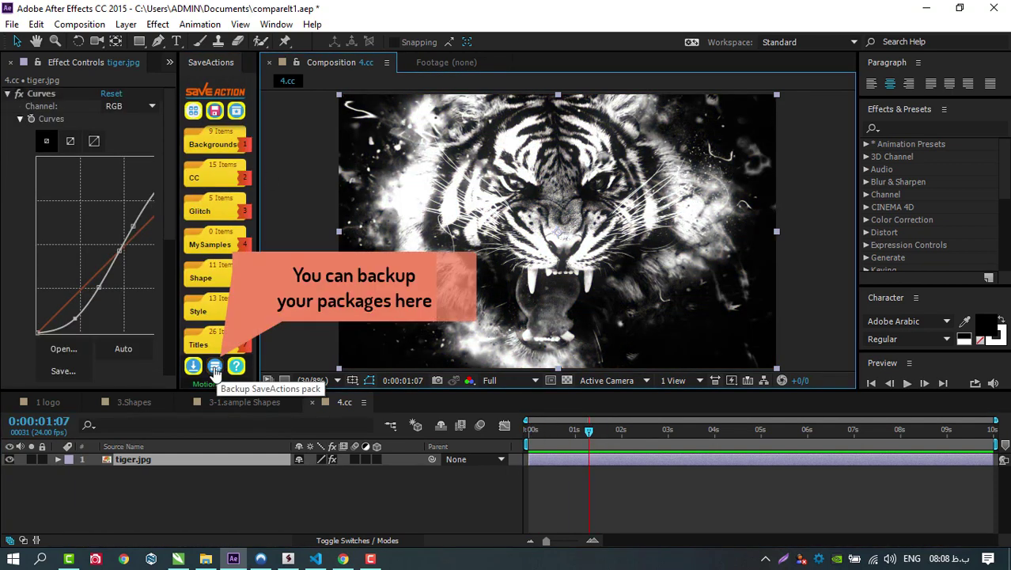